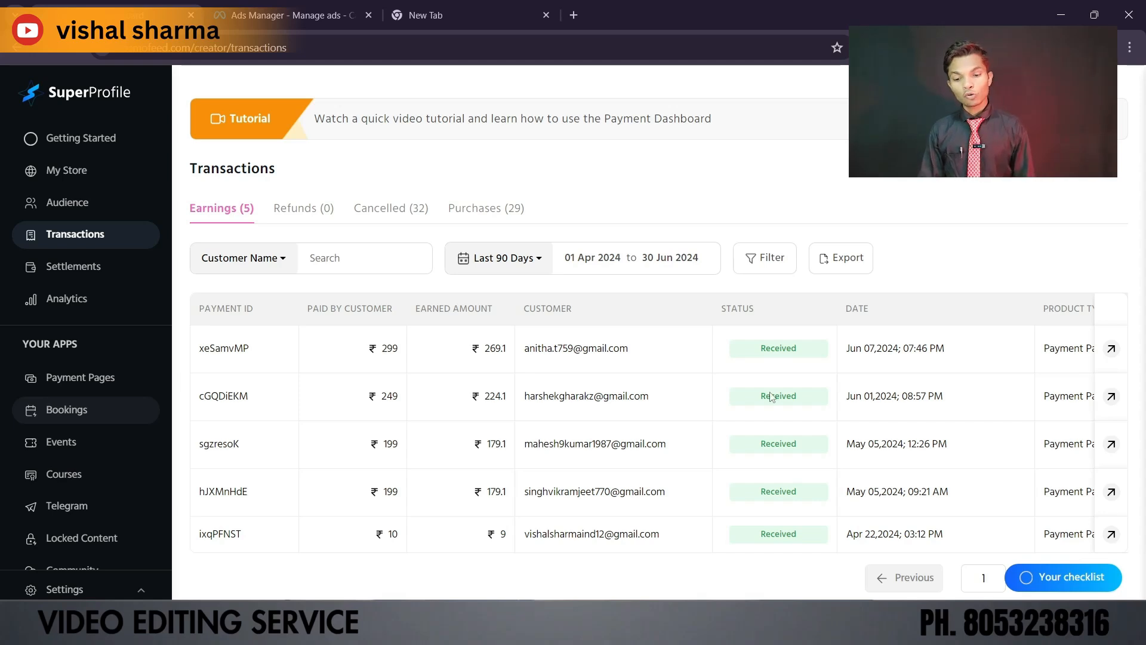
pyautogui.click(72, 375)
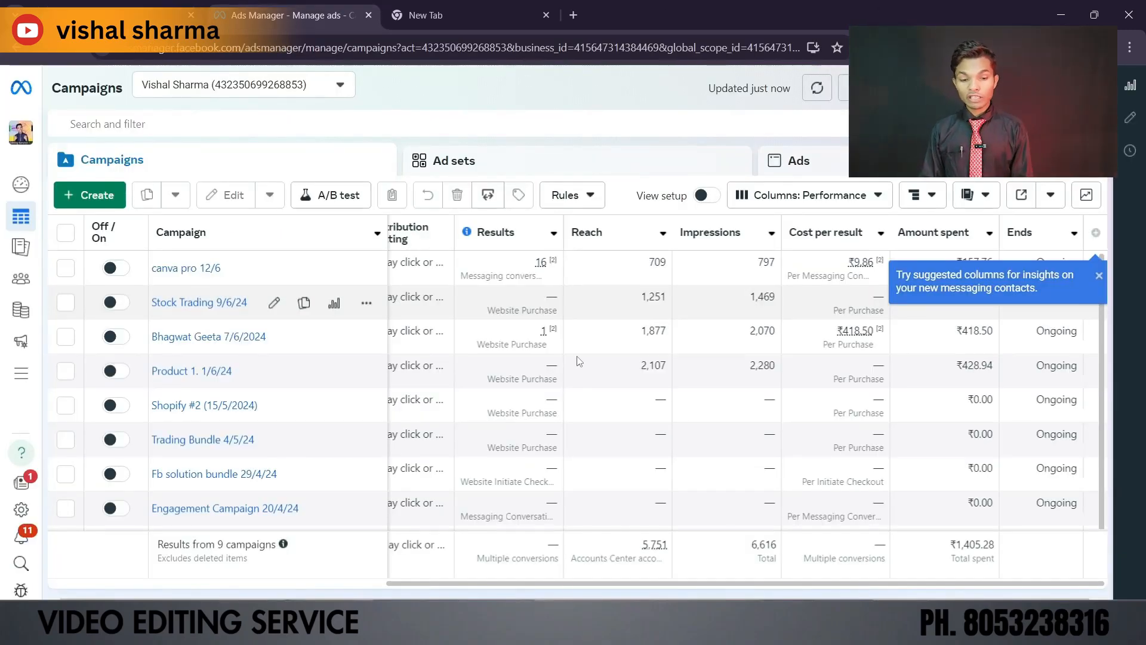
# Create a new auction campaign with the Sales objective, using the manual sales campaign setup.
pyautogui.click(112, 203)
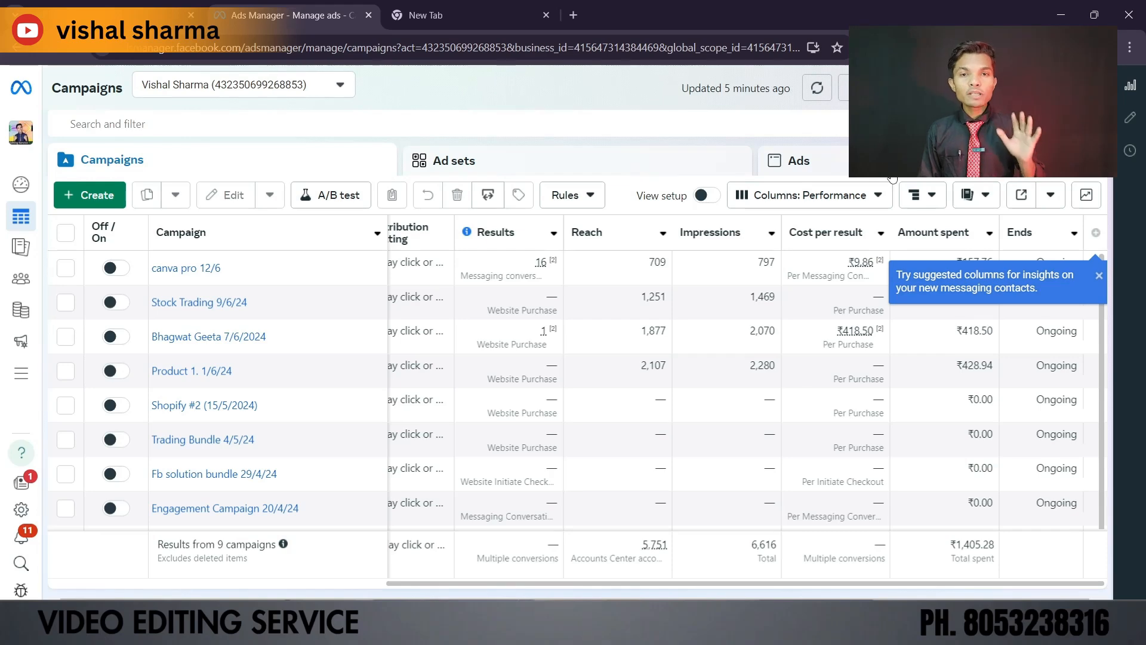
pyautogui.click(89, 194)
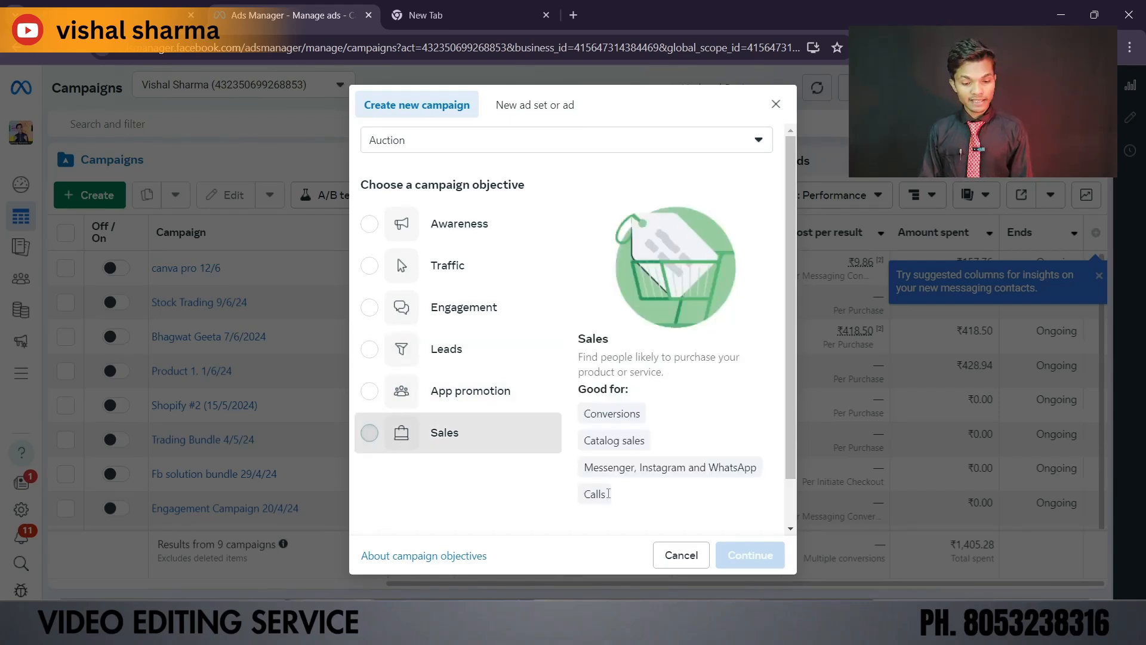
pyautogui.click(445, 433)
pyautogui.click(740, 556)
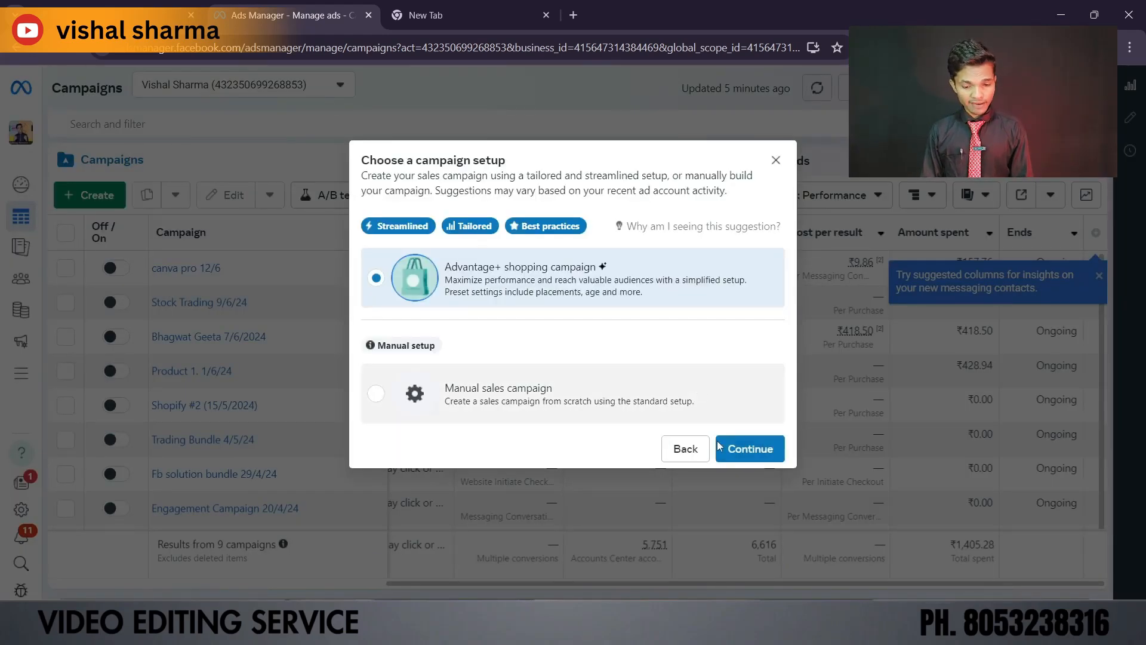
pyautogui.click(692, 404)
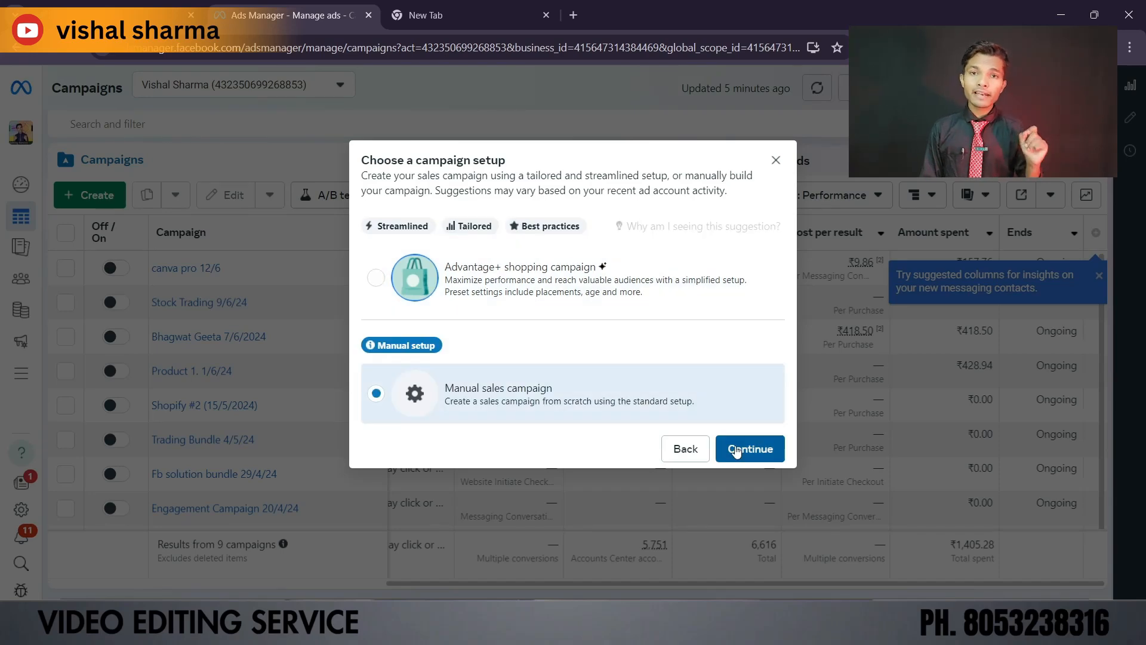
pyautogui.click(737, 450)
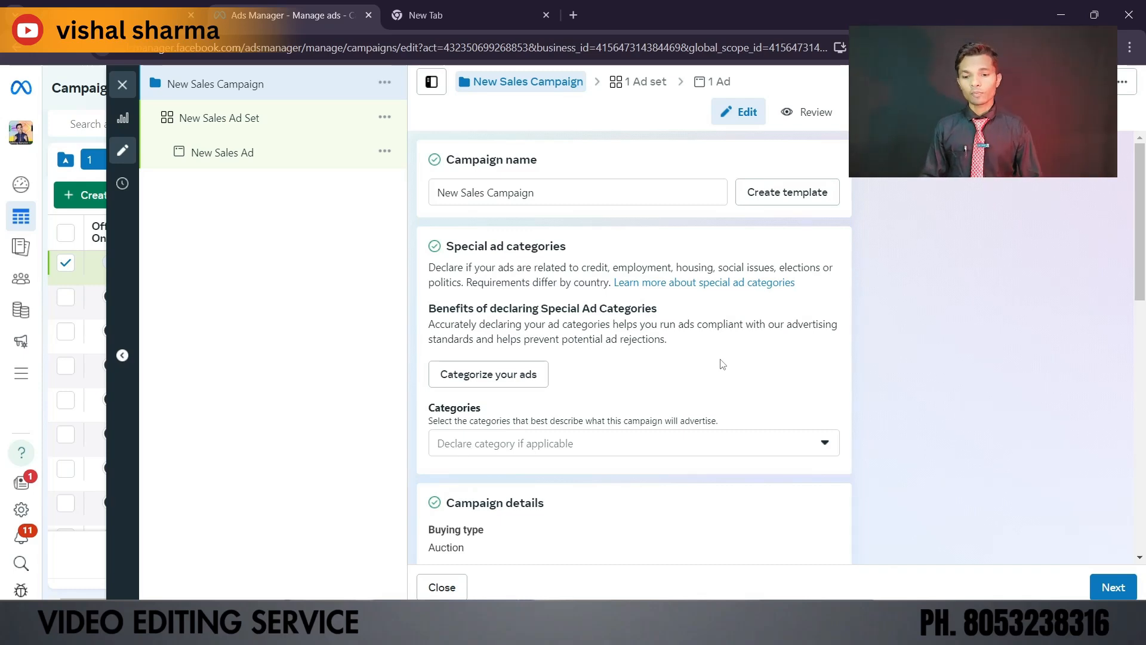
# Rename the new sales campaign to xyz.
pyautogui.click(627, 188)
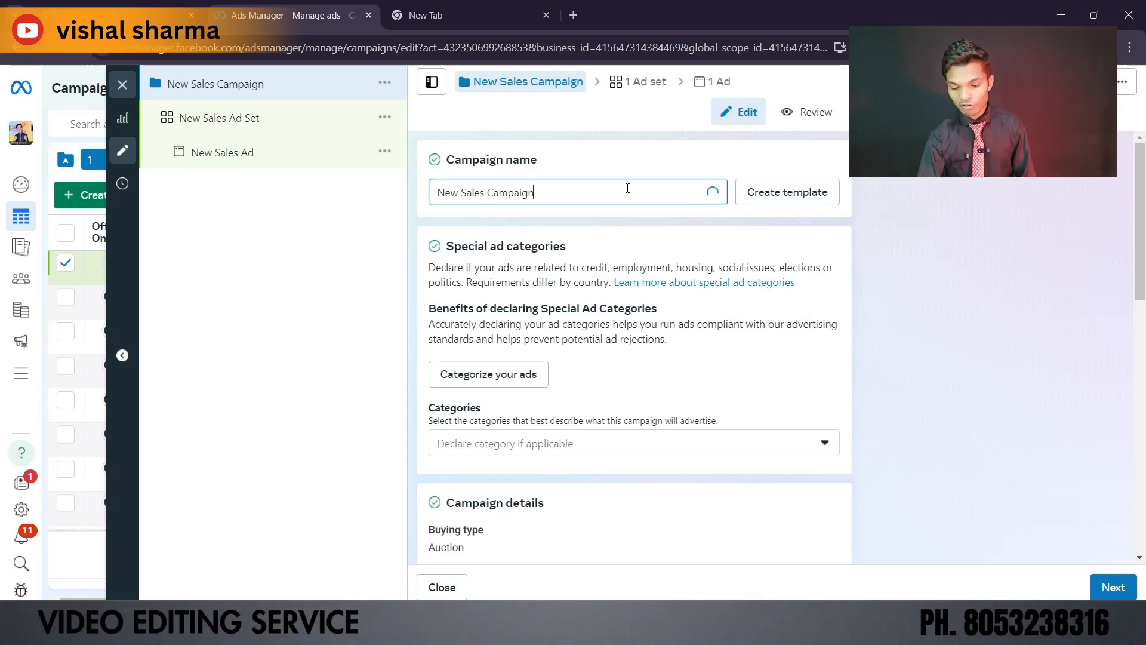
pyautogui.hotkey('ctrl', 'a')
pyautogui.write('xy')
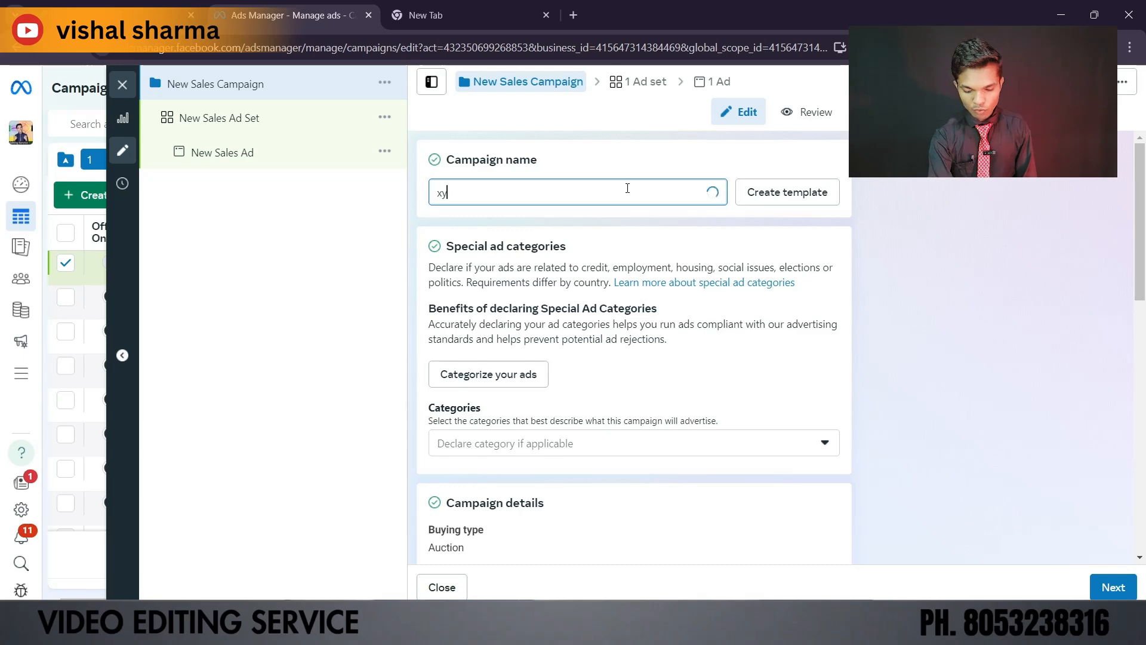
pyautogui.write('z')
pyautogui.click(962, 274)
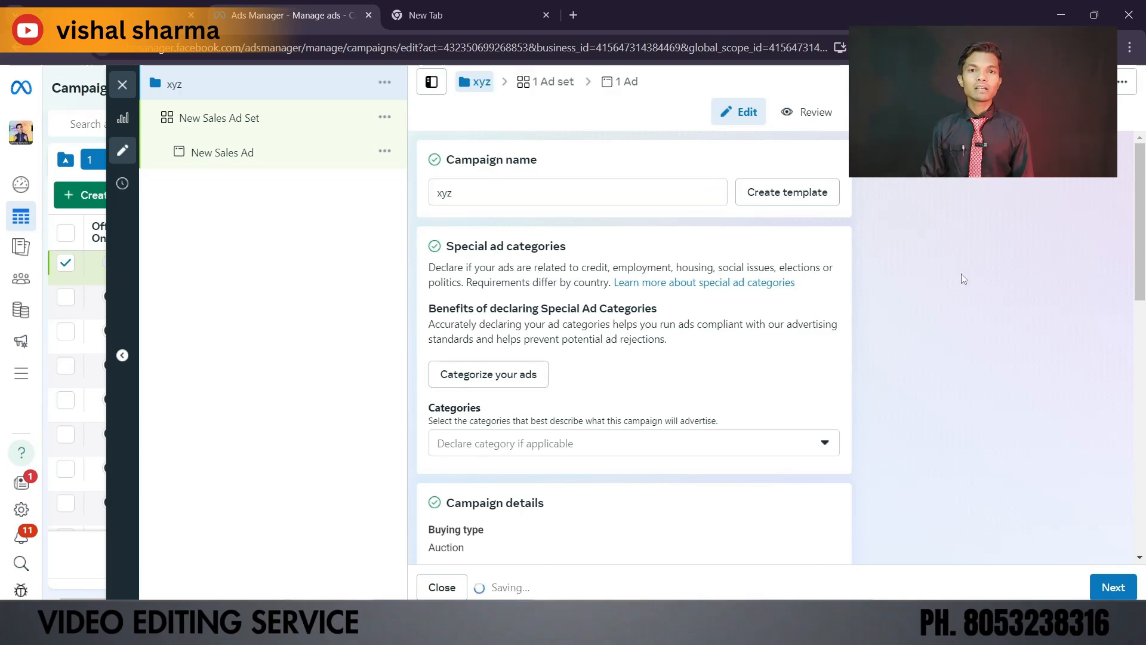
# Turn on Advantage campaign budget for the xyz campaign.
pyautogui.scroll(-3, 1141, 222)
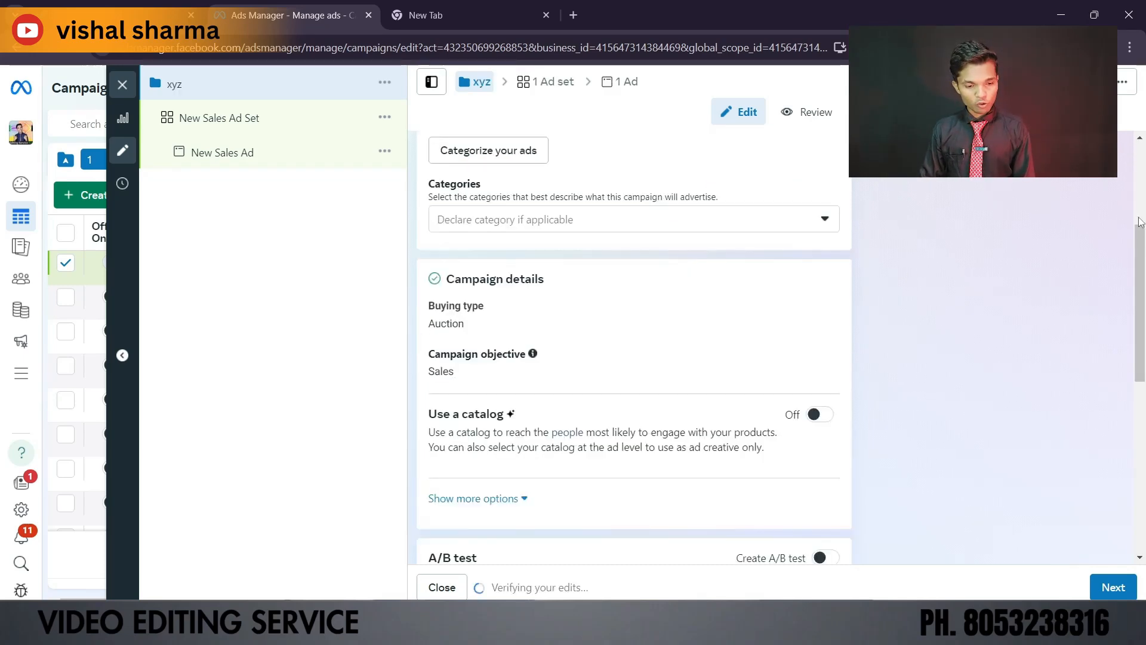
pyautogui.scroll(-3, 1140, 311)
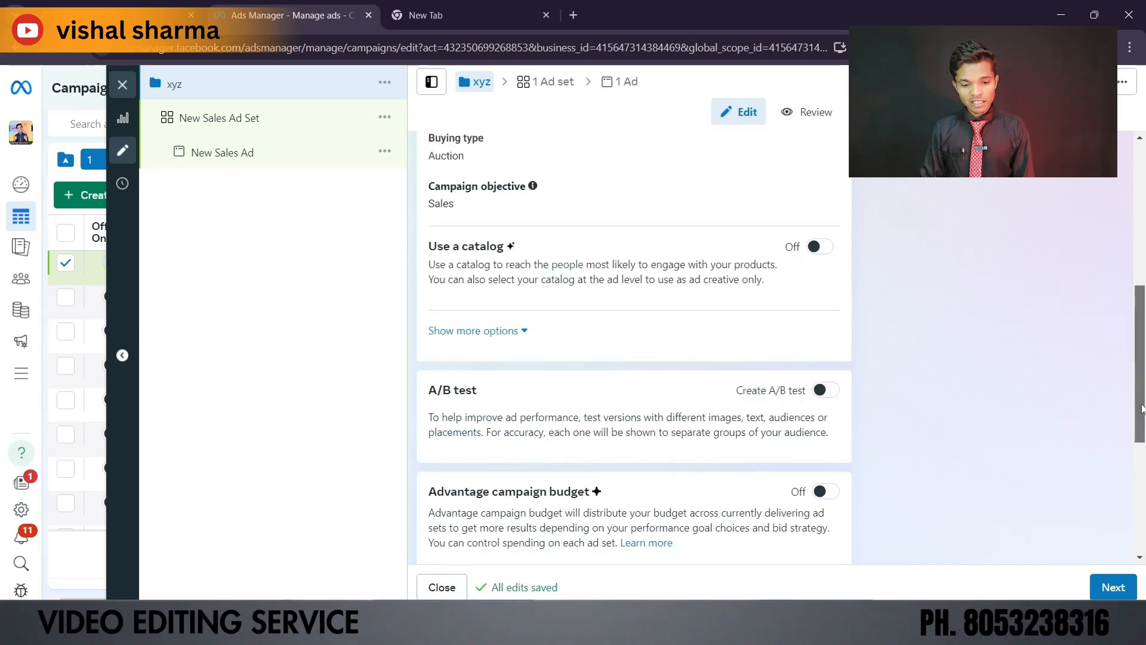
pyautogui.scroll(-4, 1141, 408)
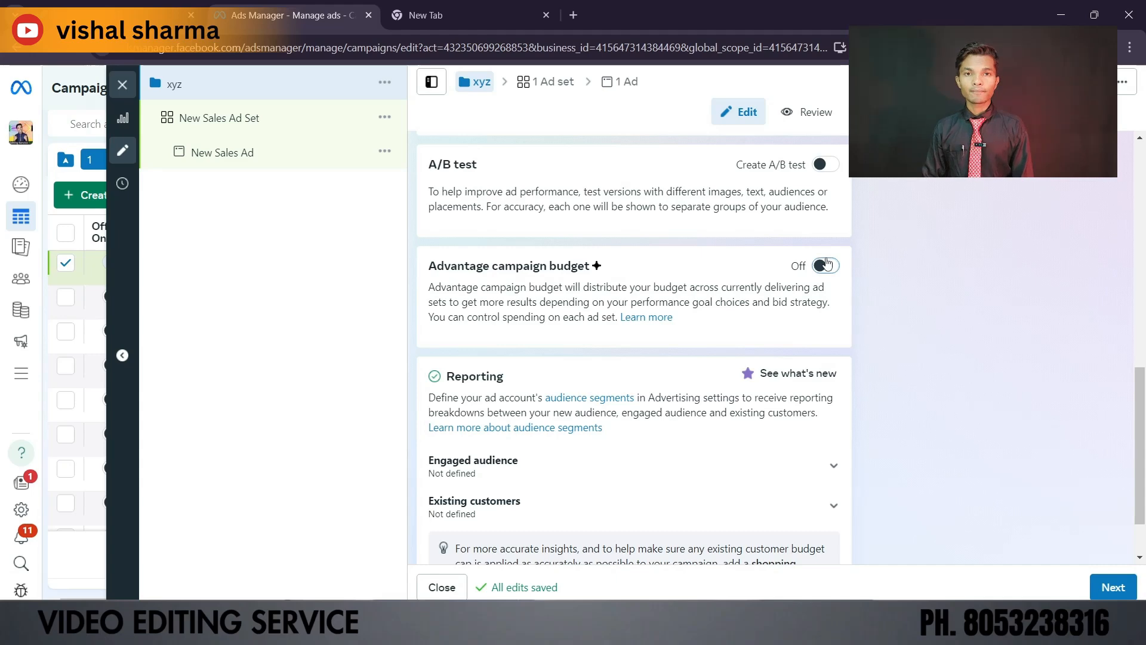
pyautogui.click(827, 264)
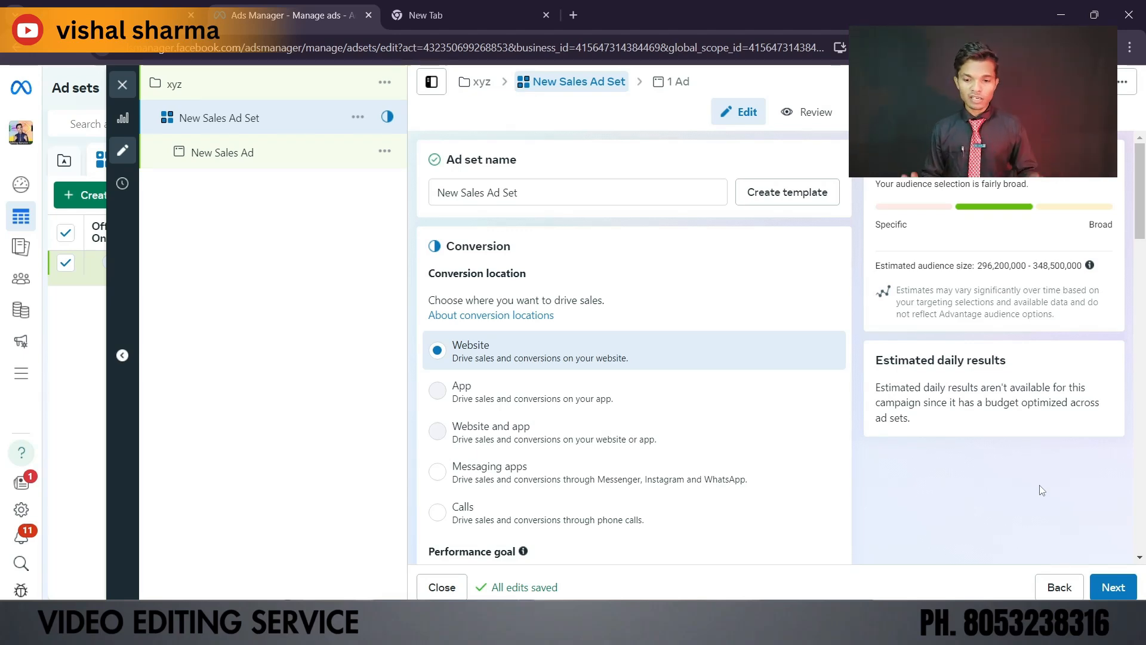
# Rename the ad set under the xyz campaign to xyz.
pyautogui.click(530, 187)
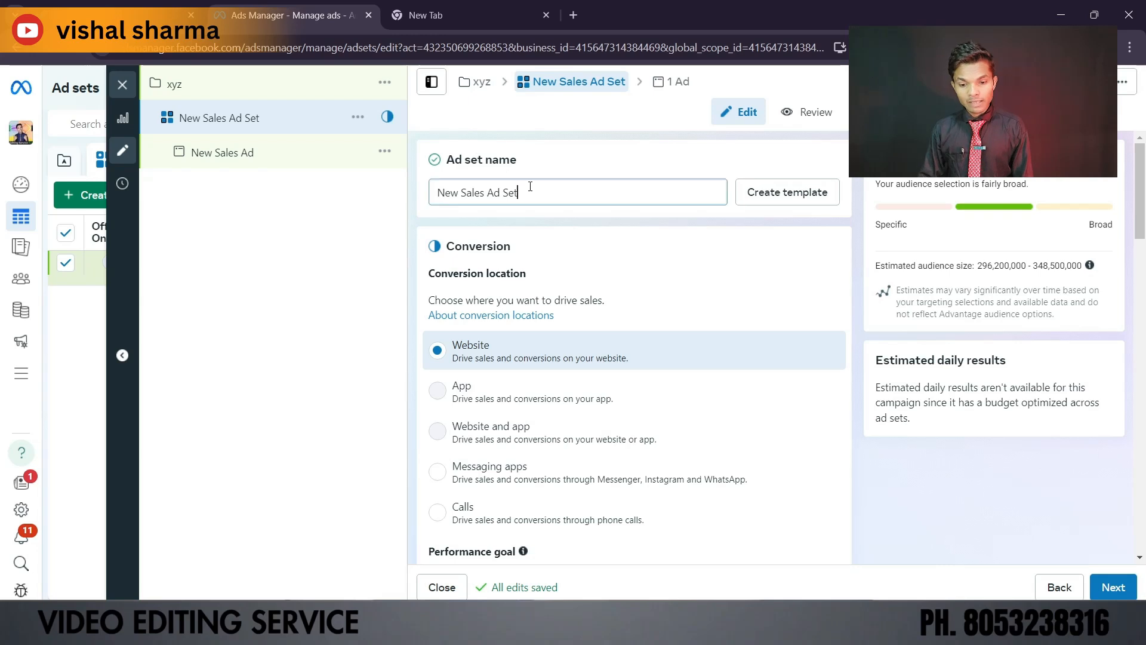
pyautogui.hotkey('ctrl', 'a')
pyautogui.write('x')
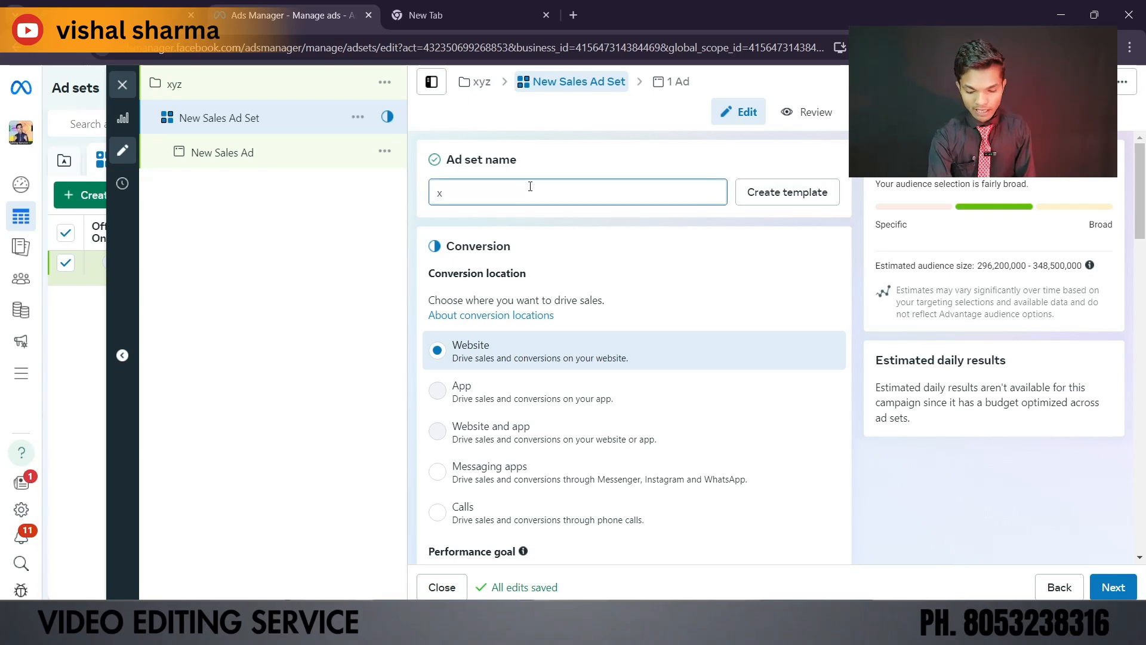
pyautogui.write('yz')
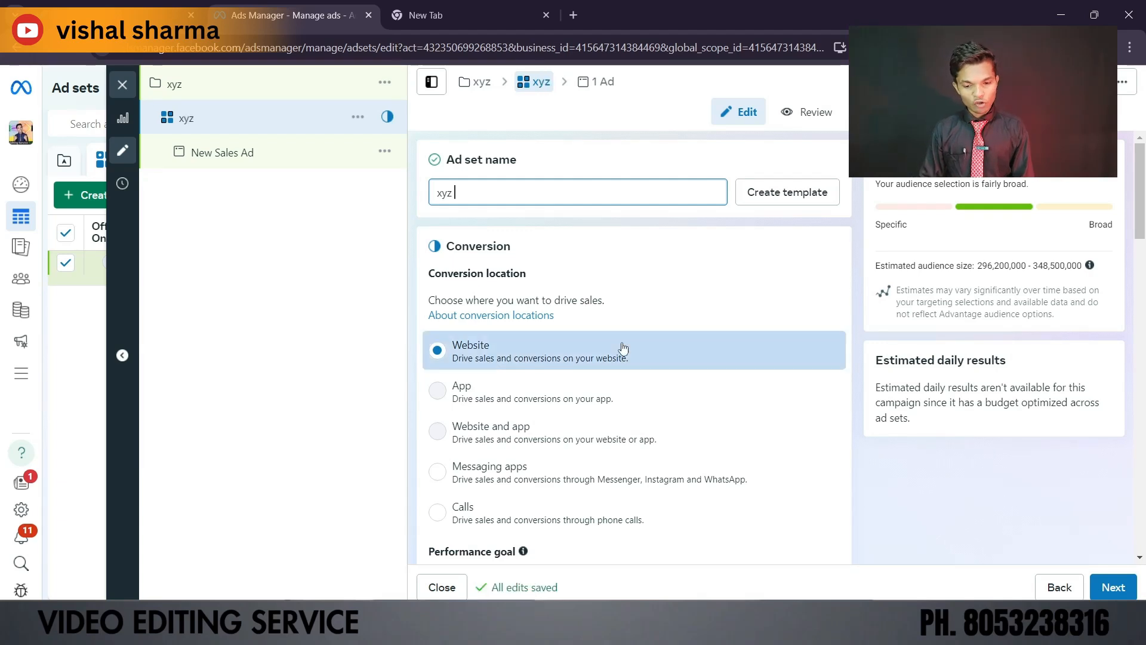
# Select the Bhagwat Geeta 2 pixel for the ad set's website conversions and choose a conversion event.
pyautogui.scroll(-3, 624, 348)
pyautogui.scroll(-1, 623, 348)
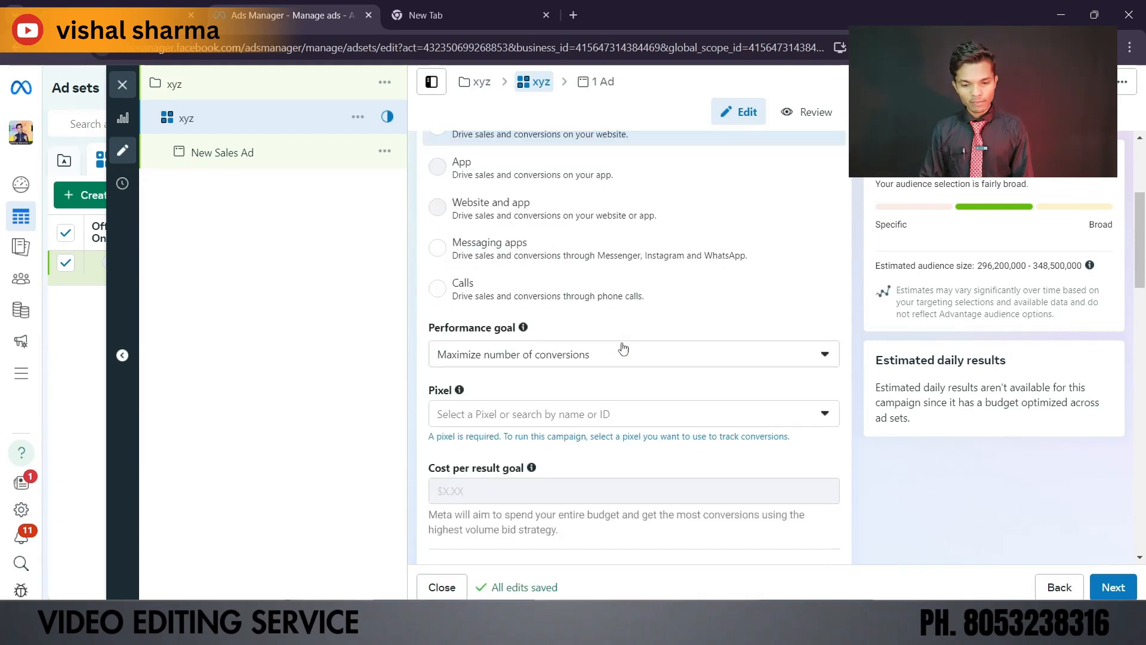
pyautogui.scroll(-1, 651, 356)
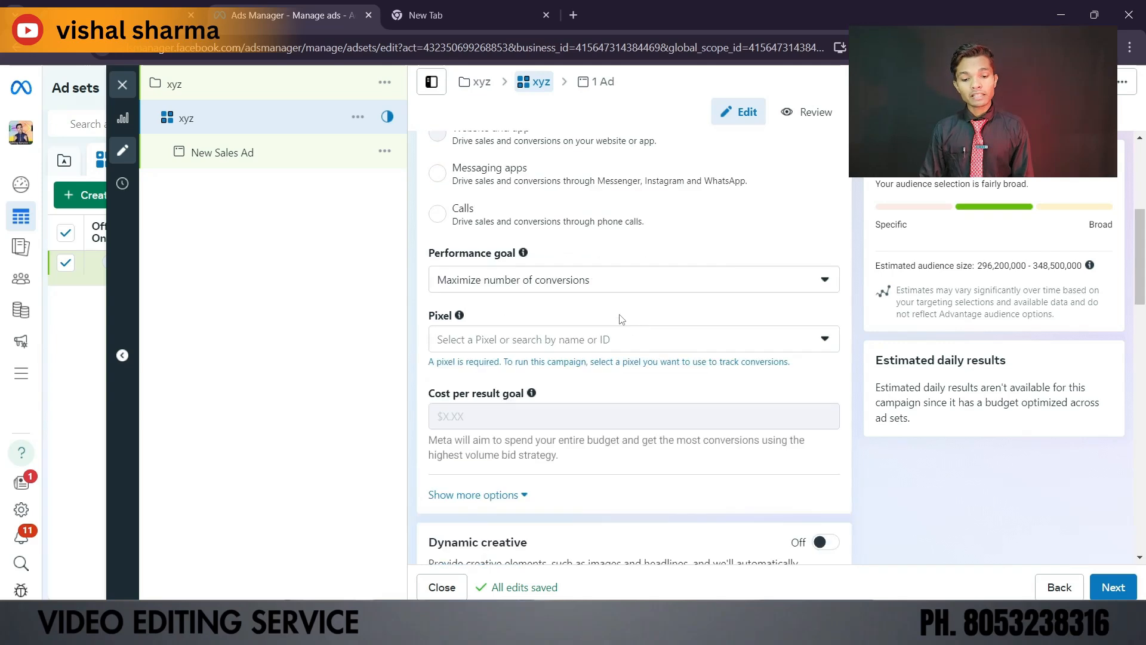
pyautogui.click(663, 340)
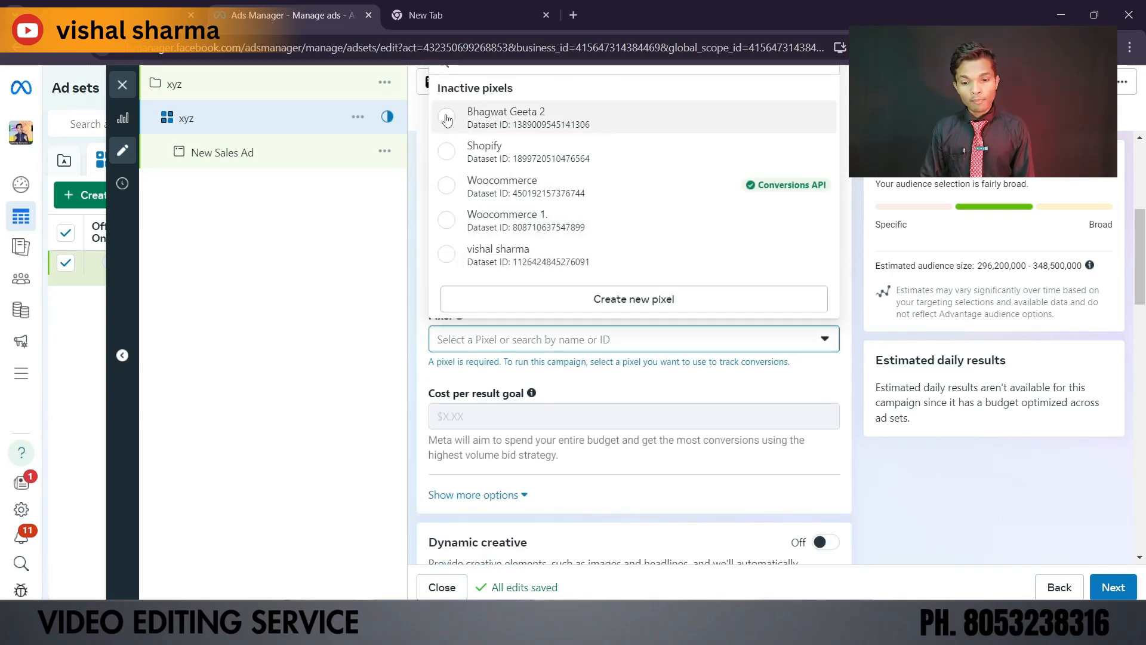
pyautogui.click(508, 117)
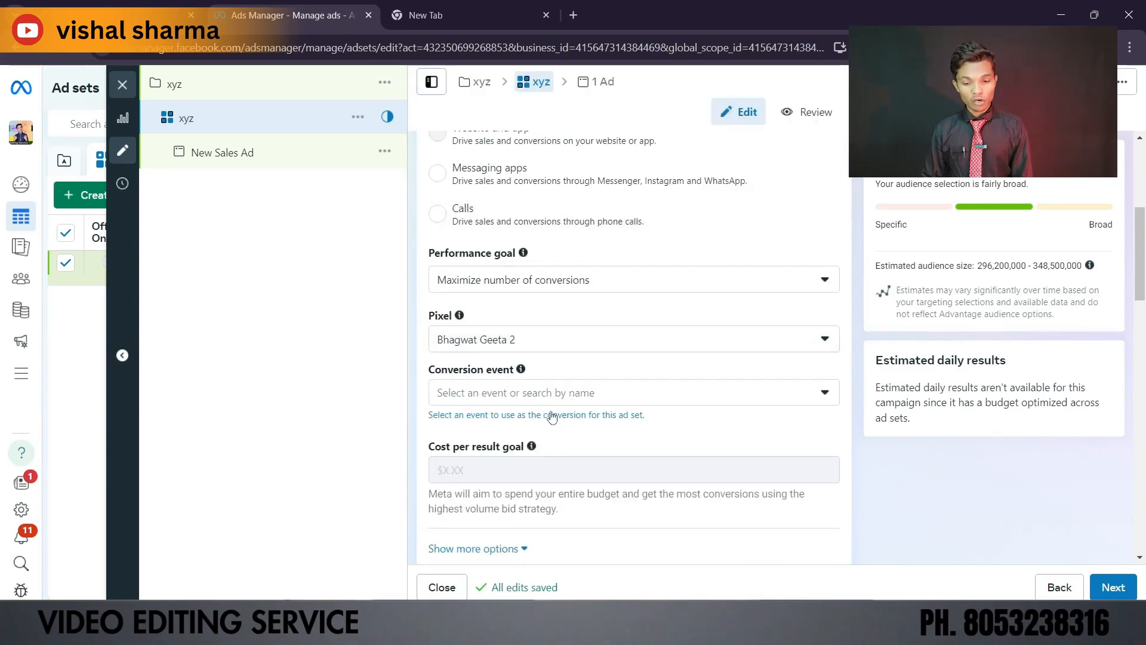
pyautogui.scroll(-2, 553, 273)
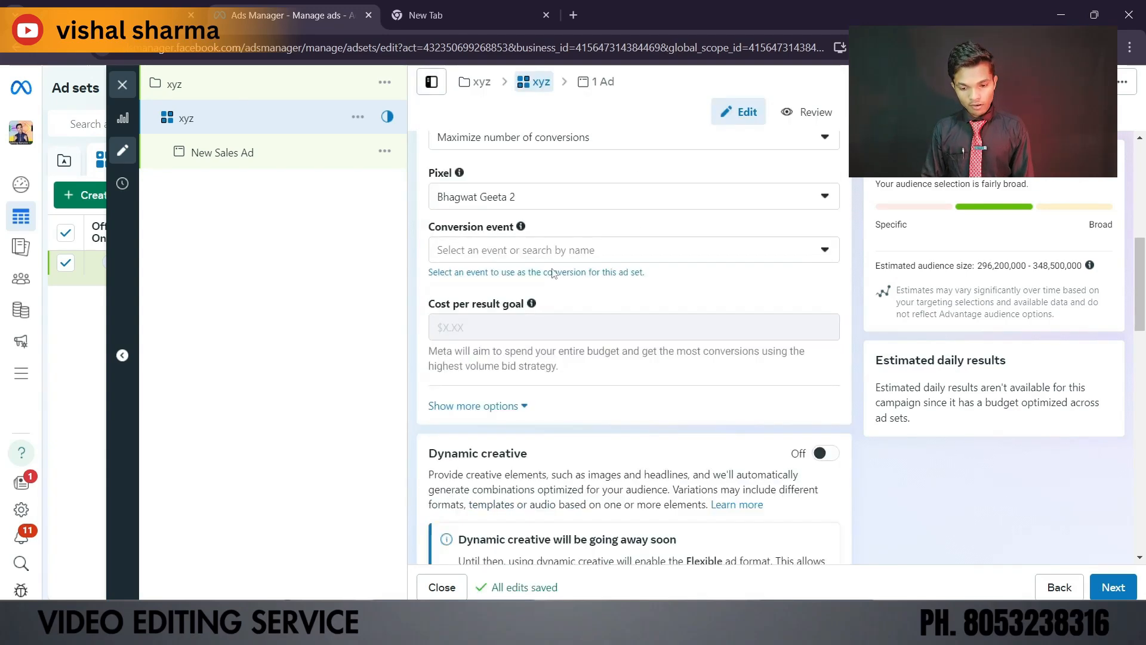
pyautogui.click(567, 243)
# Hide the extra budget and schedule options, and switch the ad set to the original audience options.
pyautogui.scroll(-8, 607, 342)
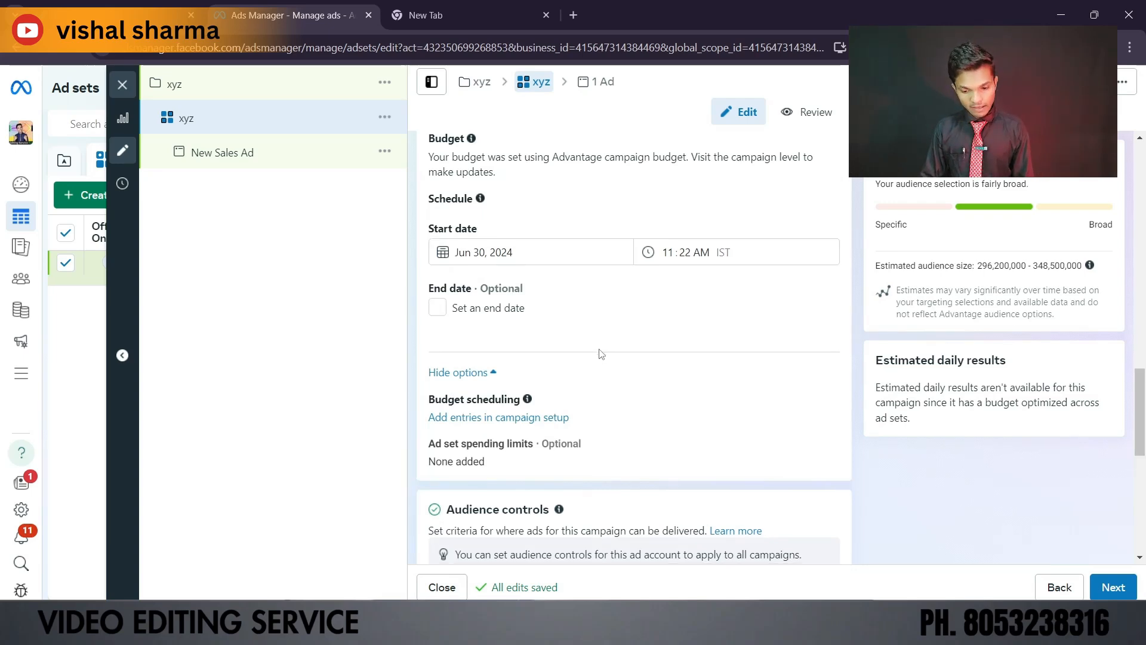
pyautogui.scroll(-3, 601, 354)
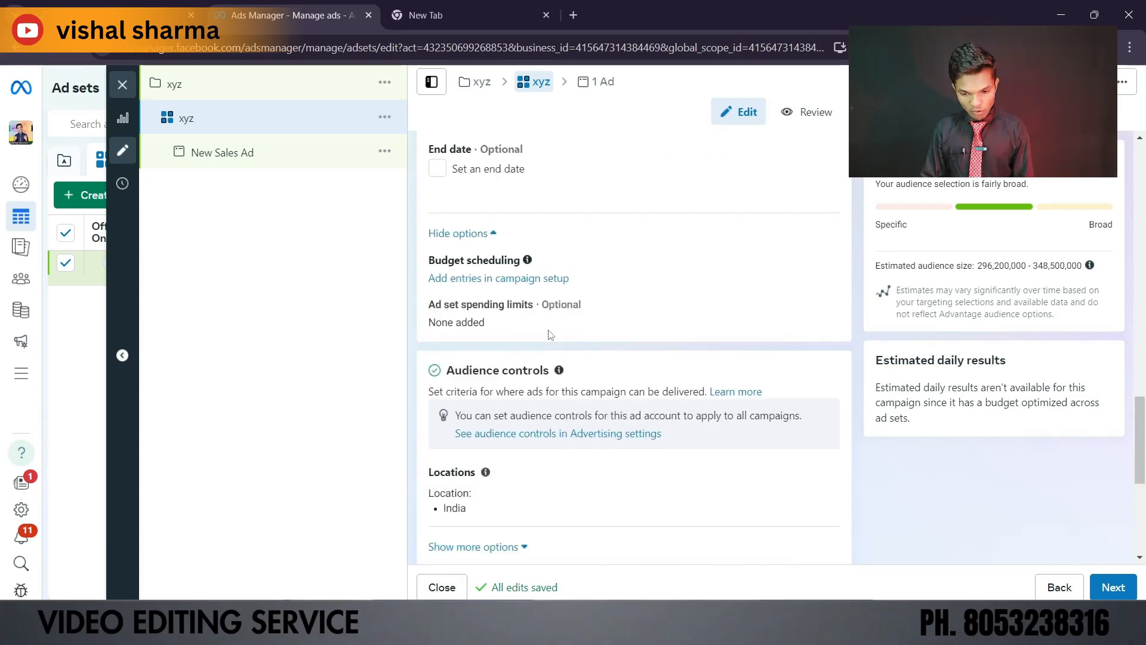
pyautogui.scroll(2, 549, 334)
pyautogui.click(460, 373)
pyautogui.scroll(-5, 476, 388)
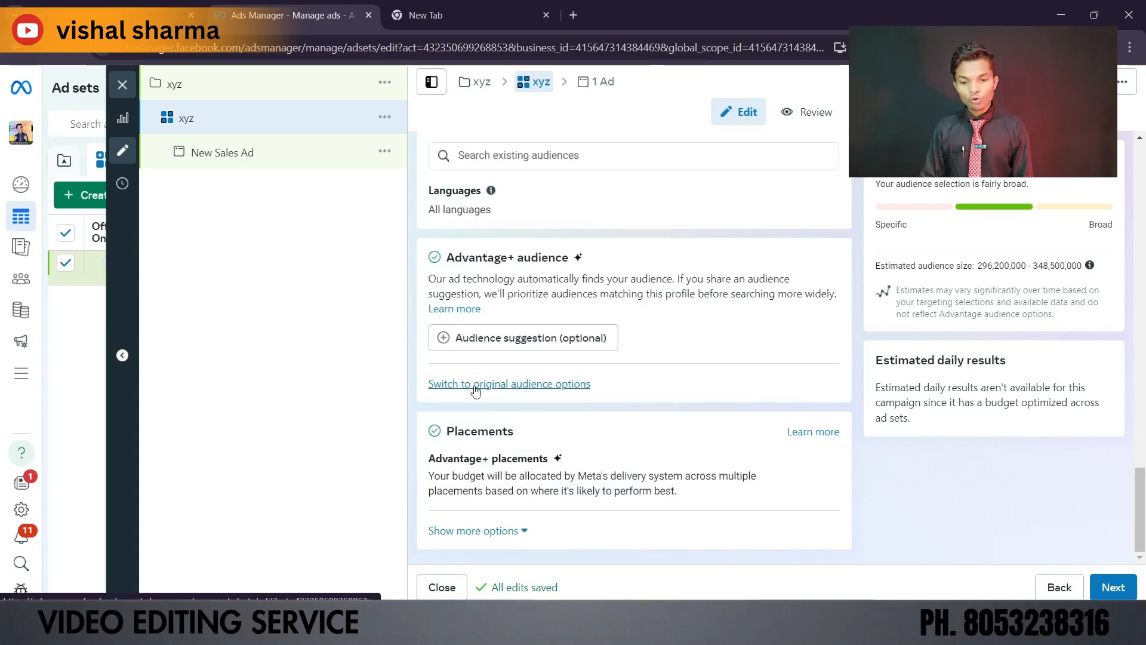
pyautogui.click(488, 386)
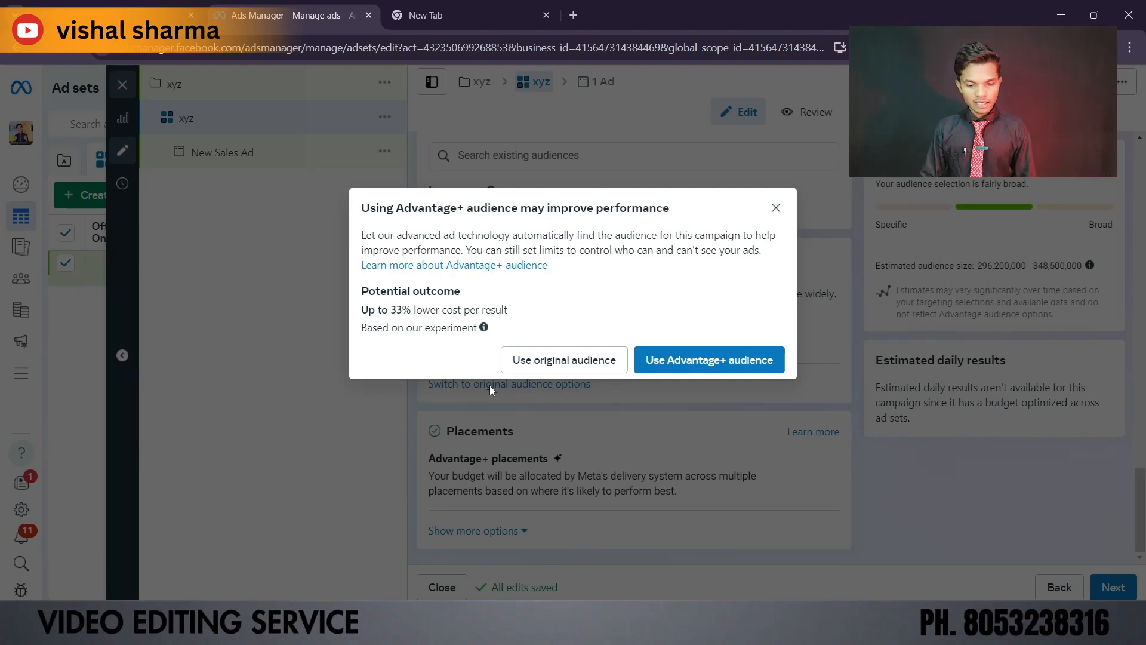
pyautogui.click(338, 345)
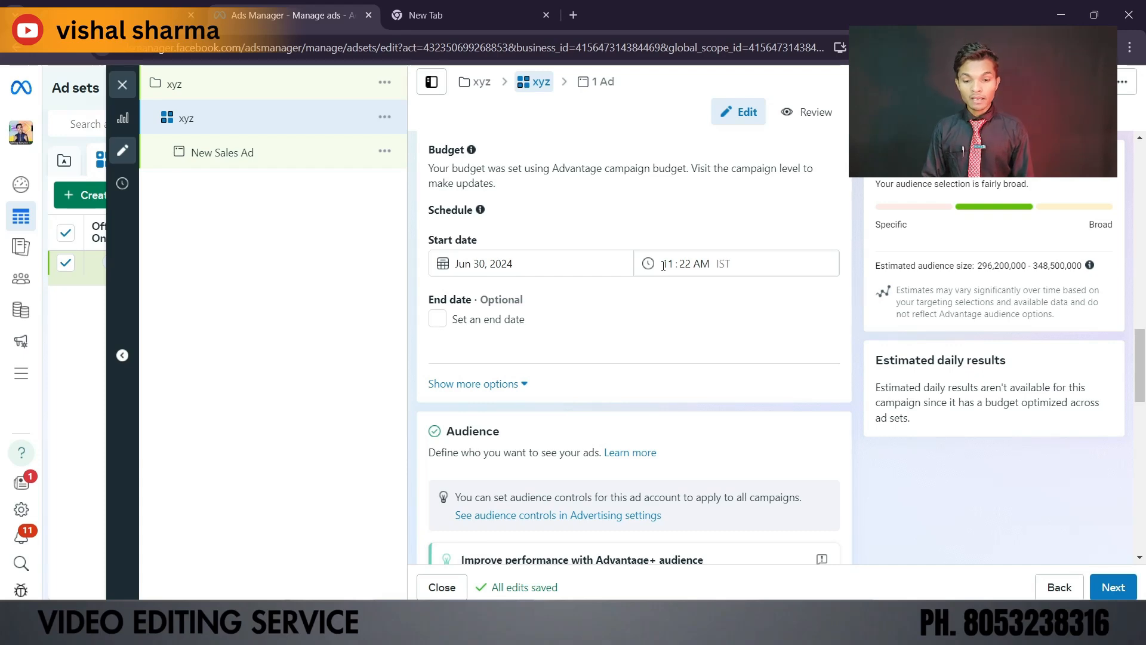
# Set the minimum age of the ad set's audience to 20.
pyautogui.scroll(2, 614, 257)
pyautogui.scroll(-3, 603, 321)
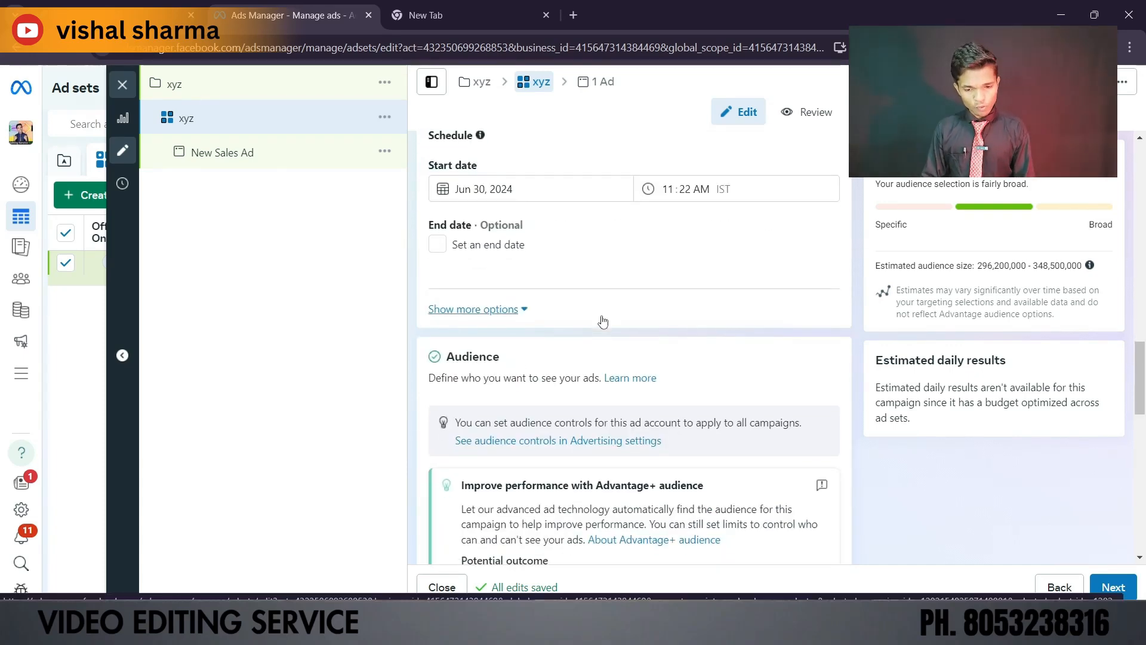
pyautogui.scroll(2, 603, 321)
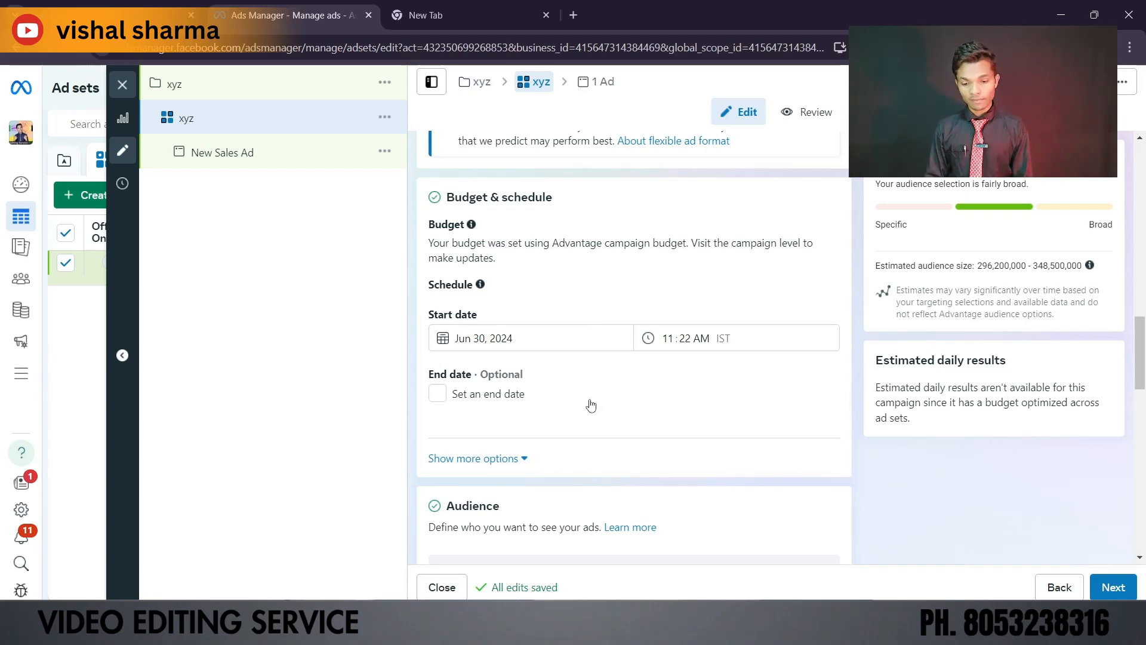
pyautogui.scroll(-3, 591, 406)
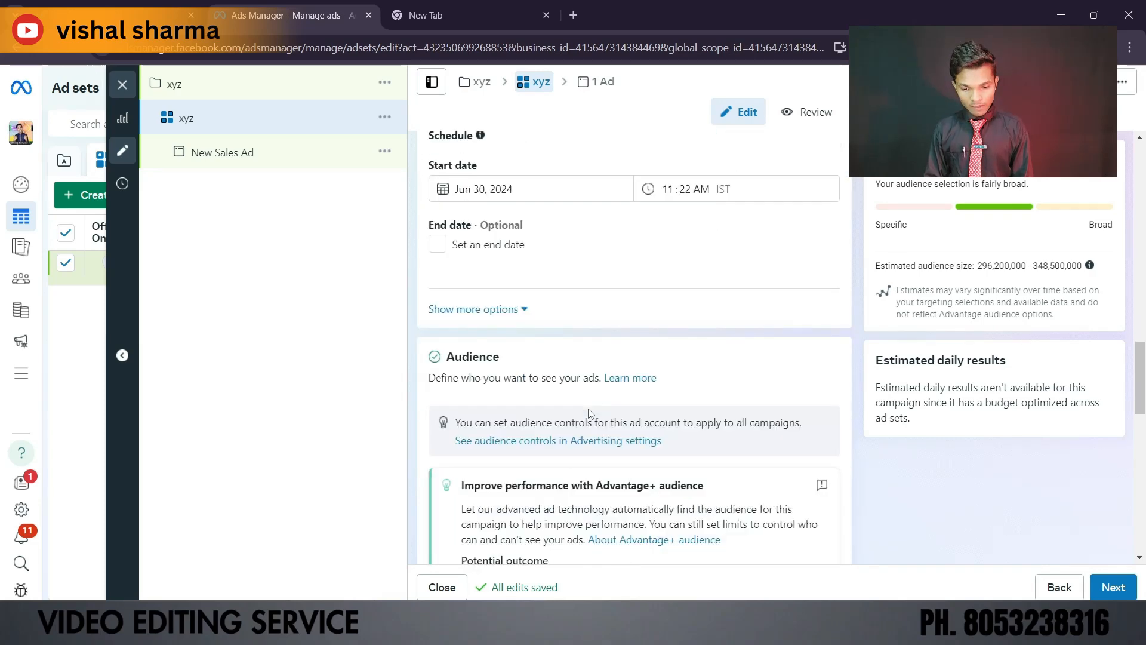
pyautogui.scroll(-3, 589, 413)
pyautogui.scroll(-1, 589, 415)
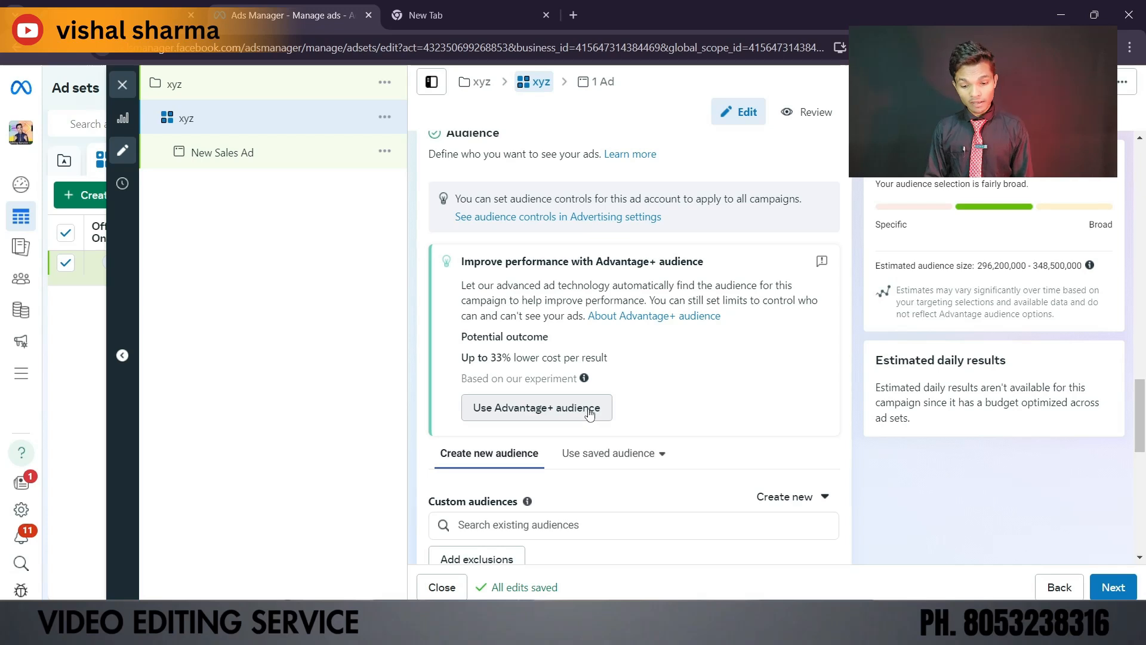
pyautogui.scroll(-4, 589, 412)
pyautogui.click(463, 389)
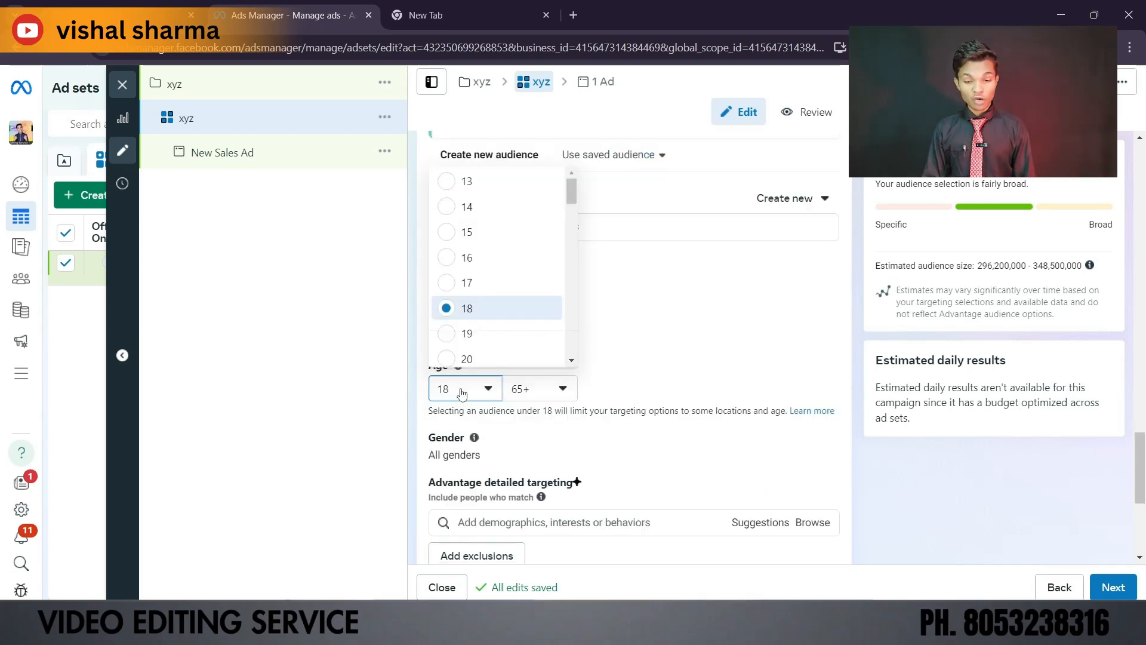
pyautogui.scroll(-2, 487, 274)
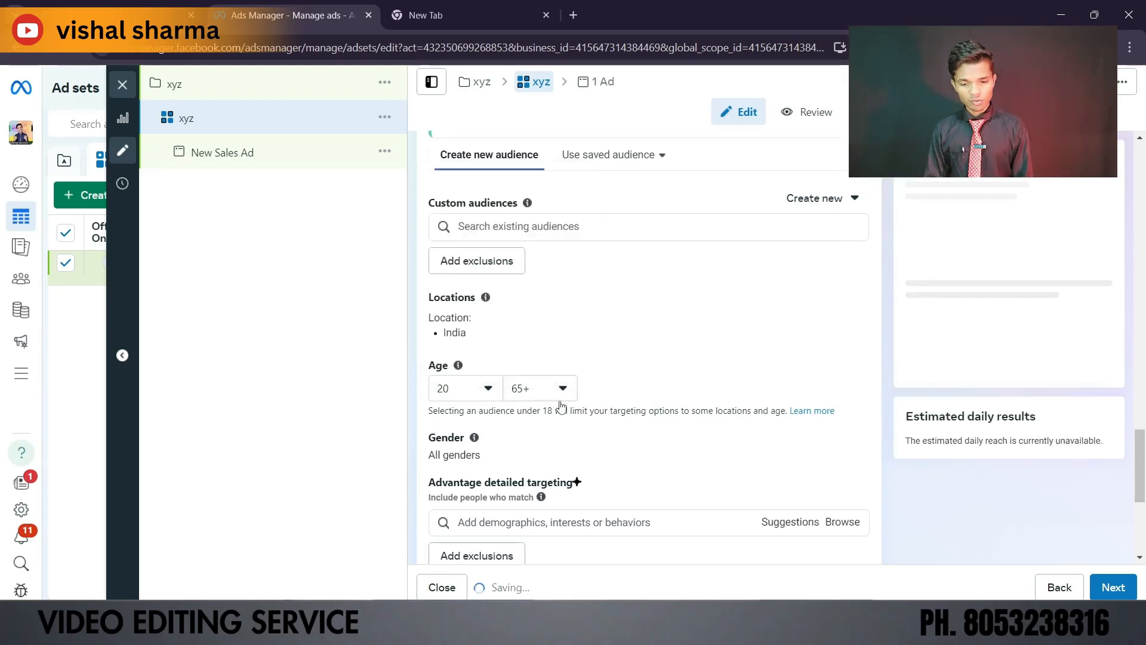
# Set the maximum age of the ad set's audience to 45.
pyautogui.click(560, 393)
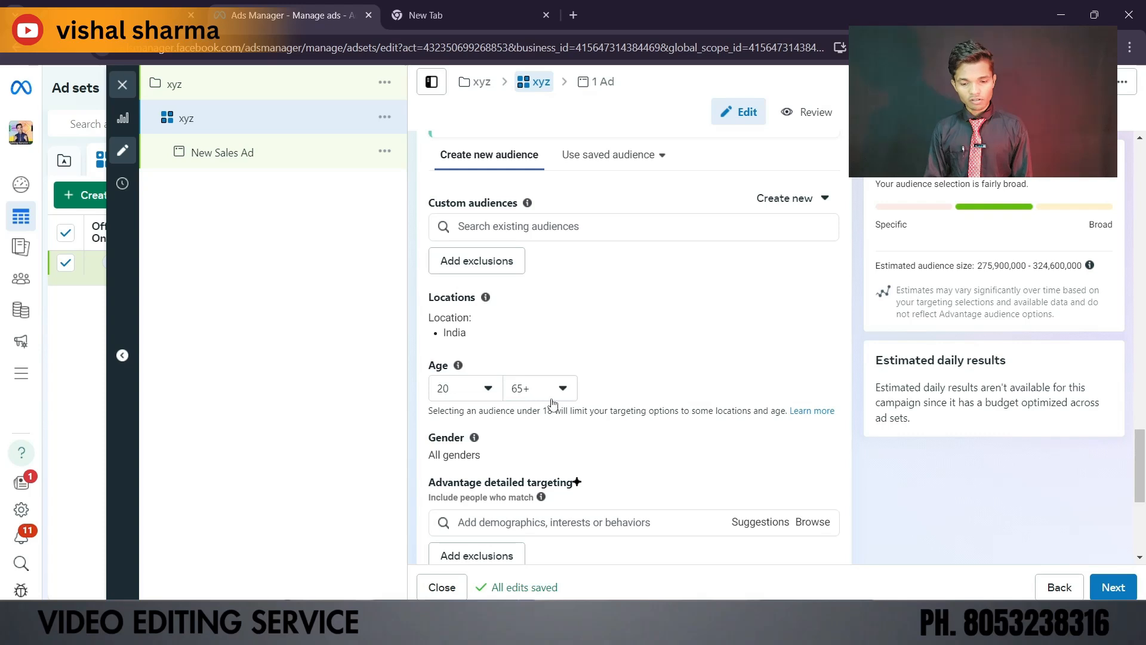
pyautogui.click(555, 389)
pyautogui.scroll(3, 561, 282)
pyautogui.scroll(4, 561, 281)
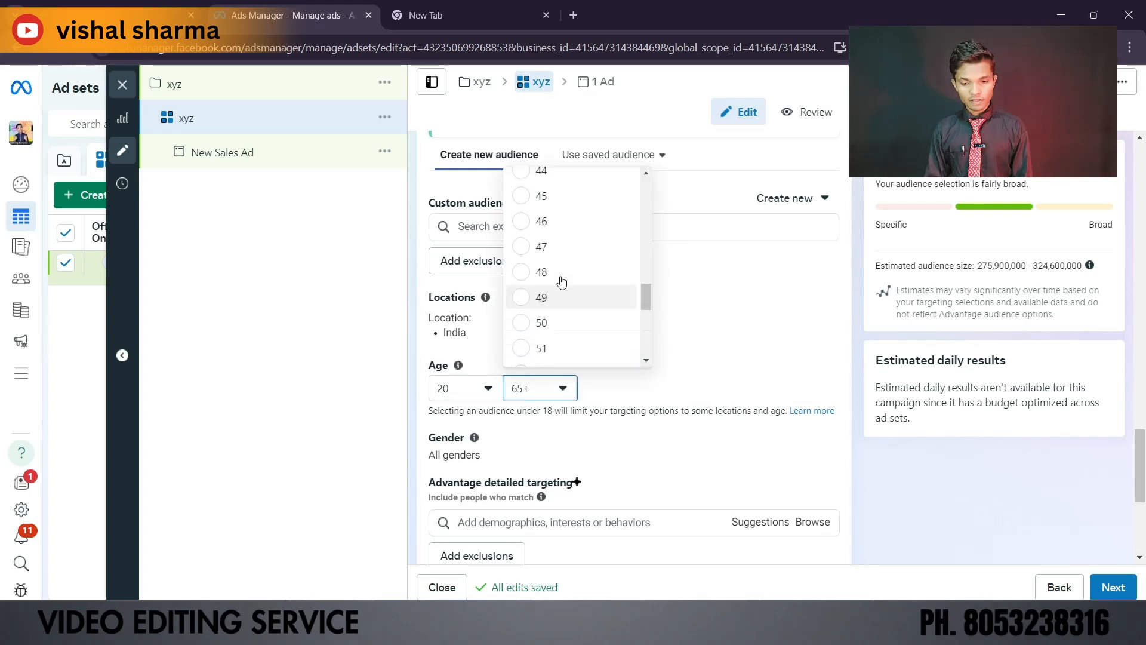
pyautogui.scroll(-2, 561, 282)
pyautogui.scroll(5, 561, 280)
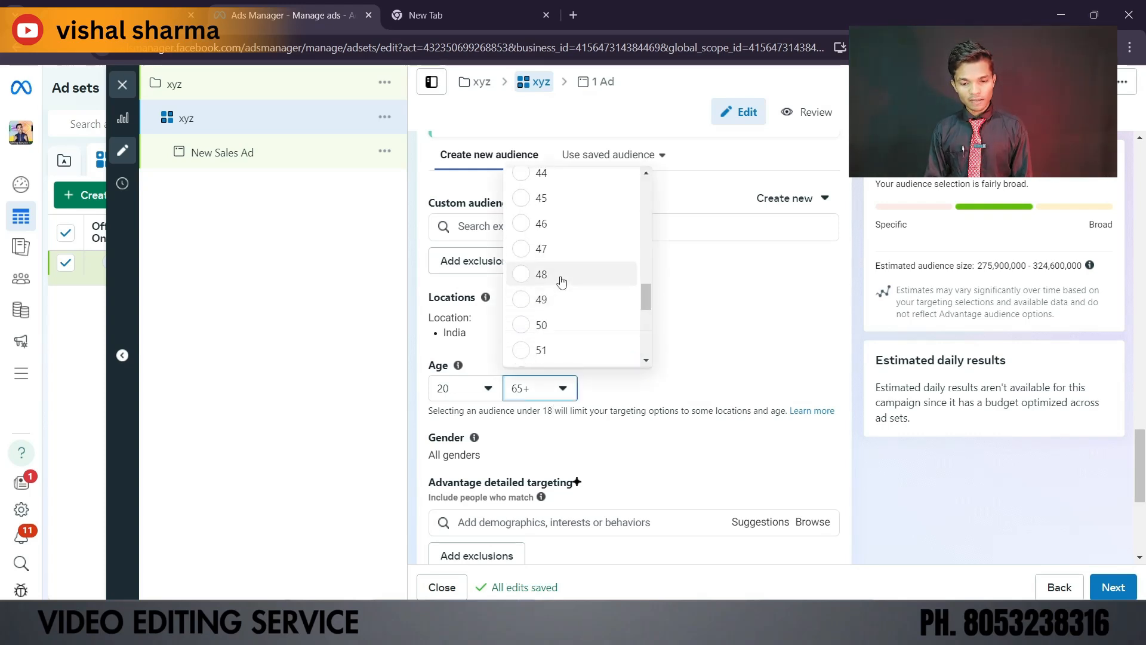
pyautogui.scroll(-2, 535, 357)
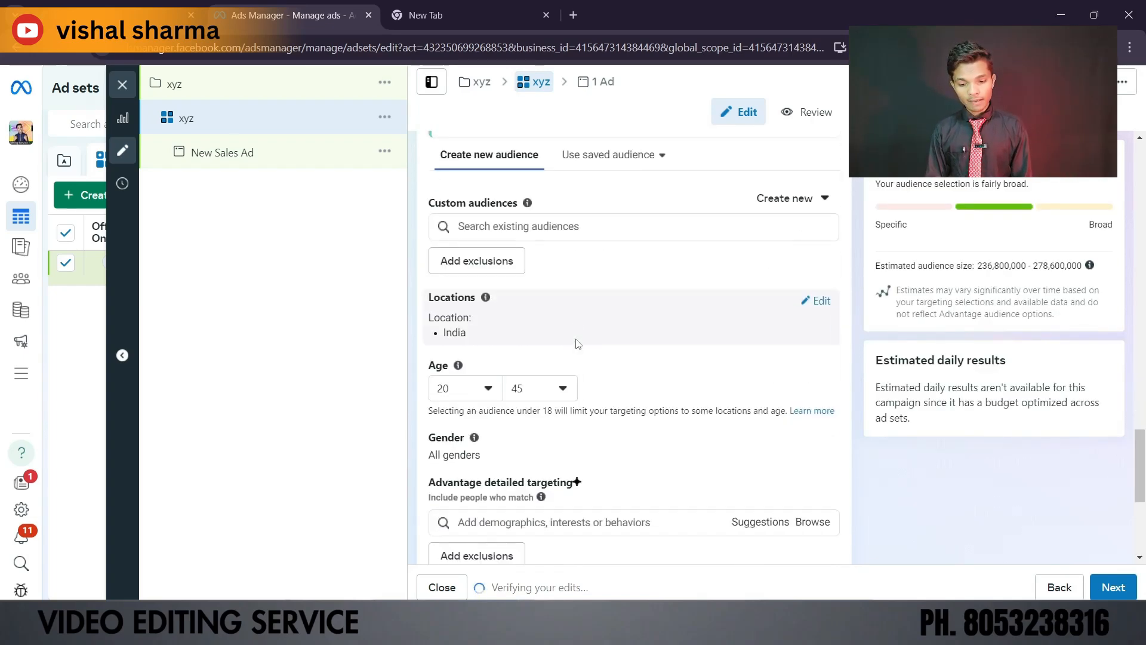
# Add the Audiobook (publications) interest to the ad set's detailed targeting.
pyautogui.scroll(-1, 578, 343)
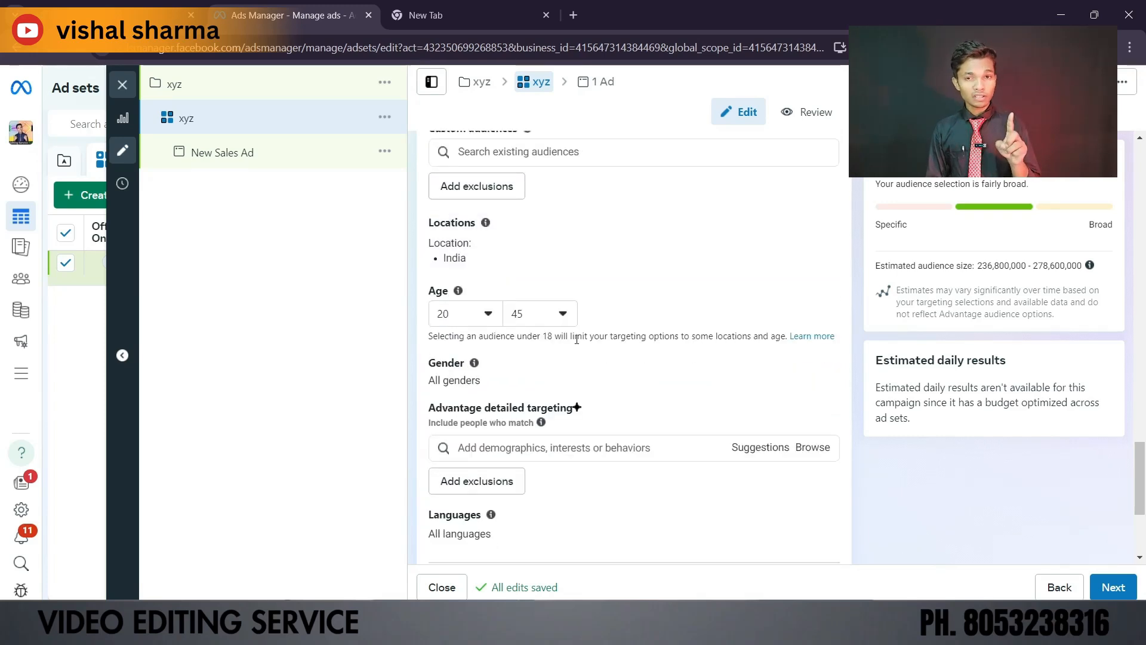
pyautogui.scroll(-1, 577, 339)
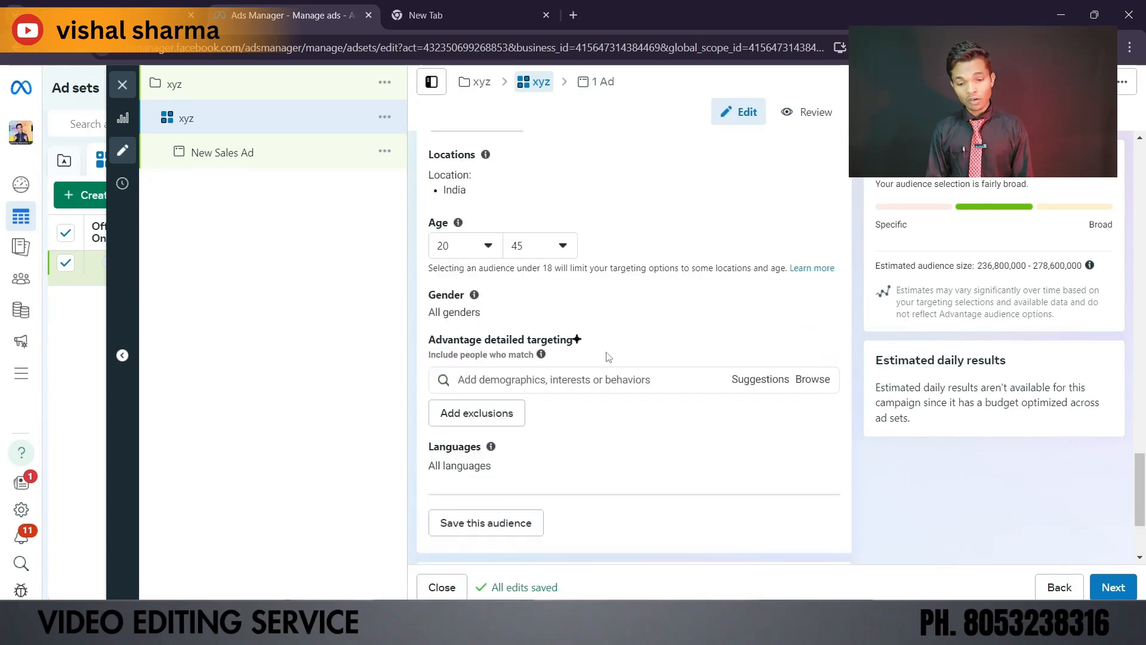
pyautogui.click(590, 373)
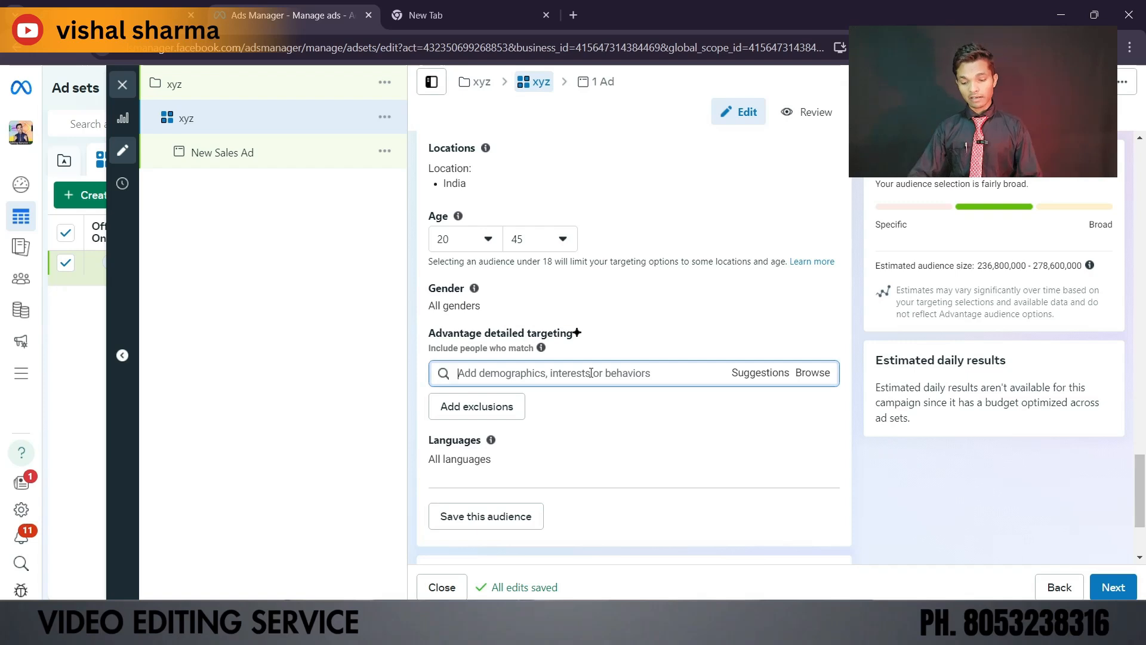
pyautogui.write('e')
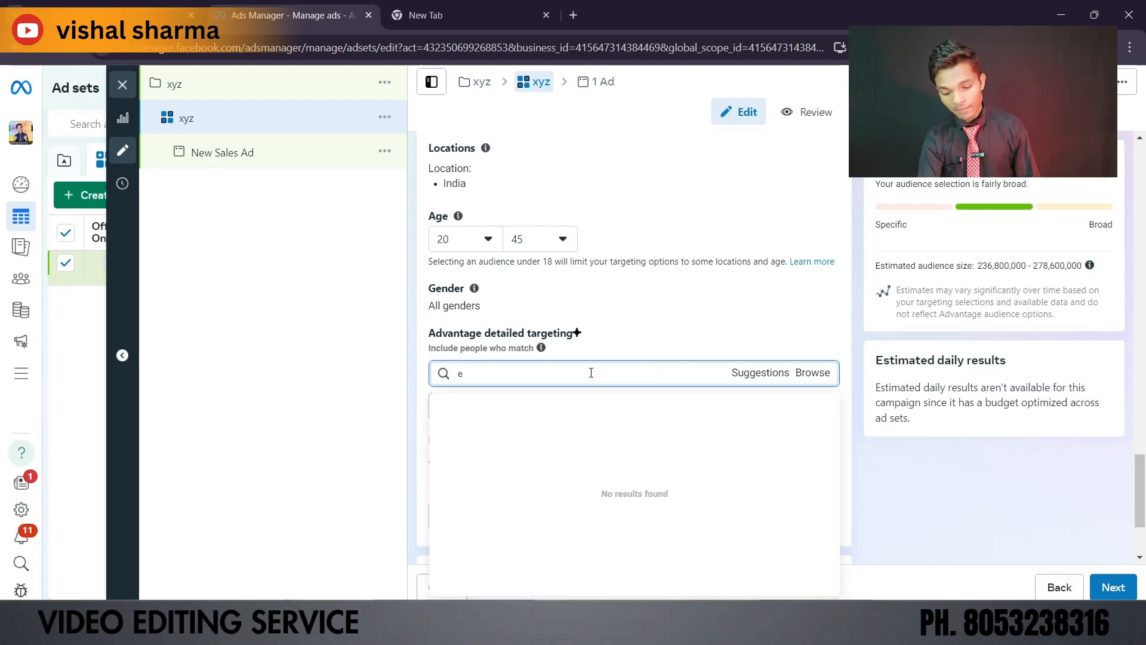
pyautogui.press('BackSpace')
pyautogui.write('au')
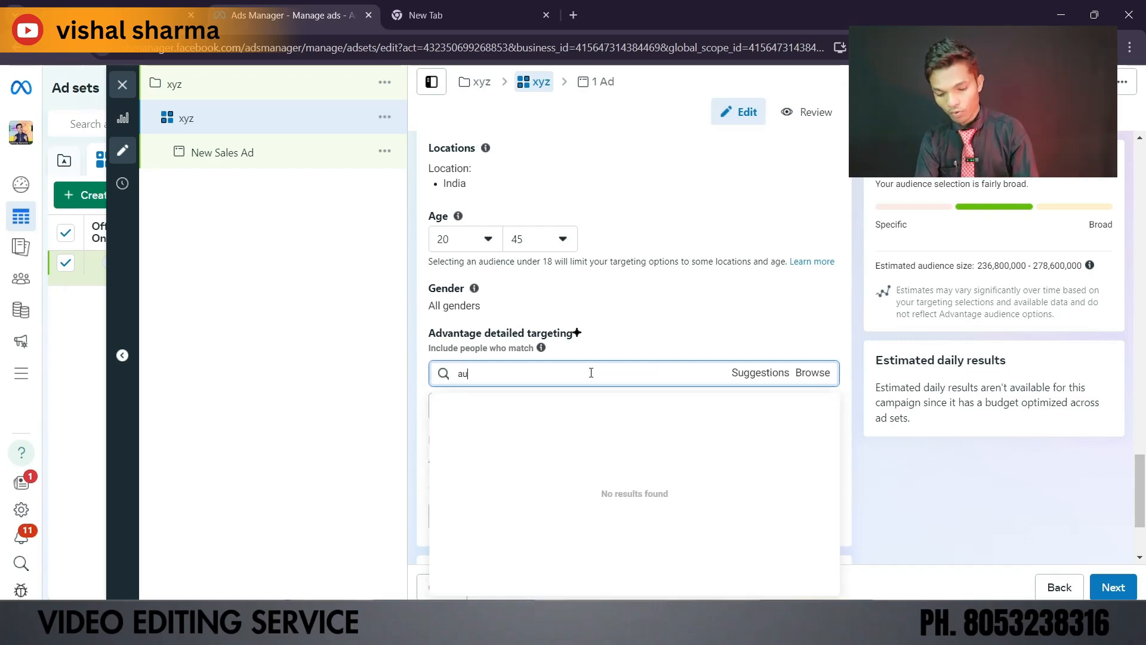
pyautogui.write('D')
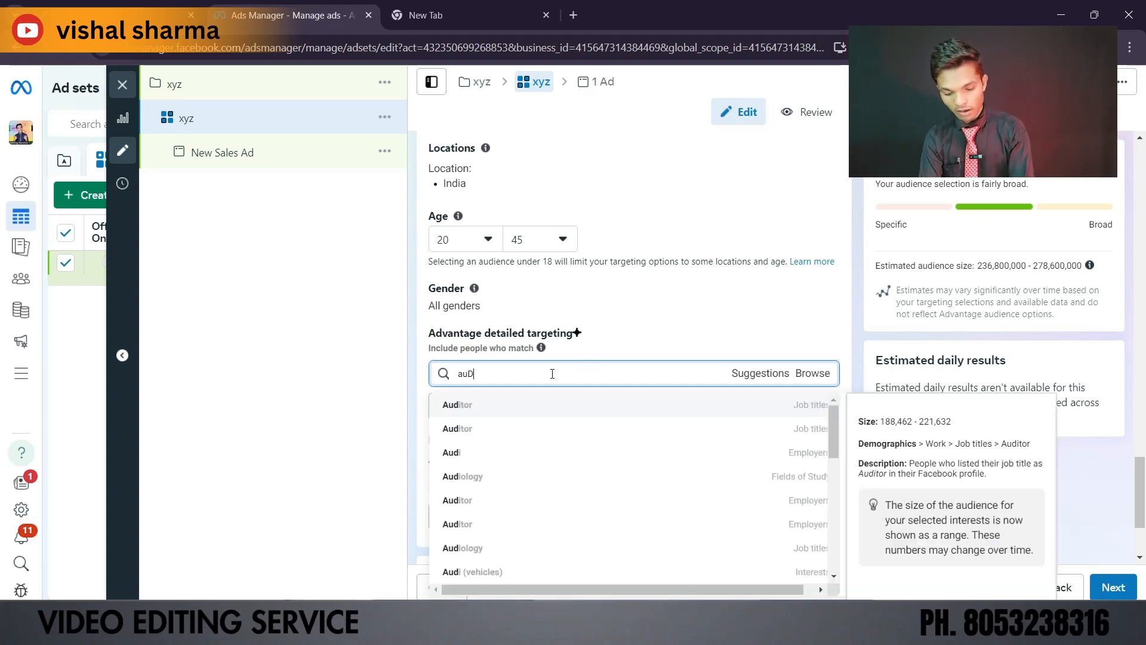
pyautogui.write('io')
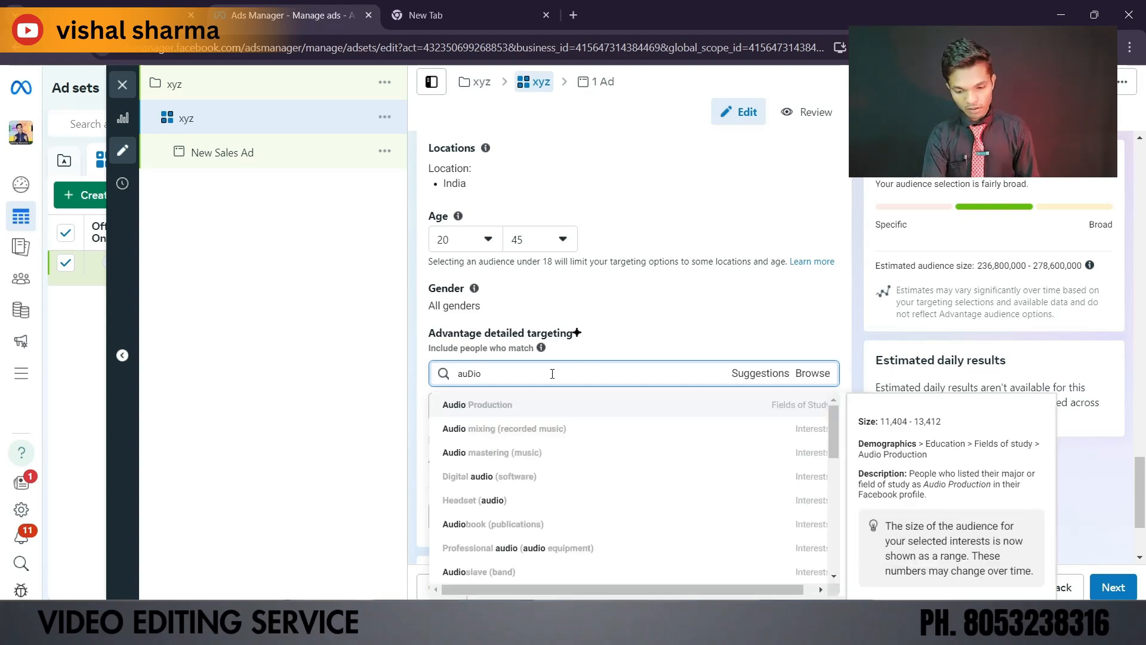
pyautogui.write(' book')
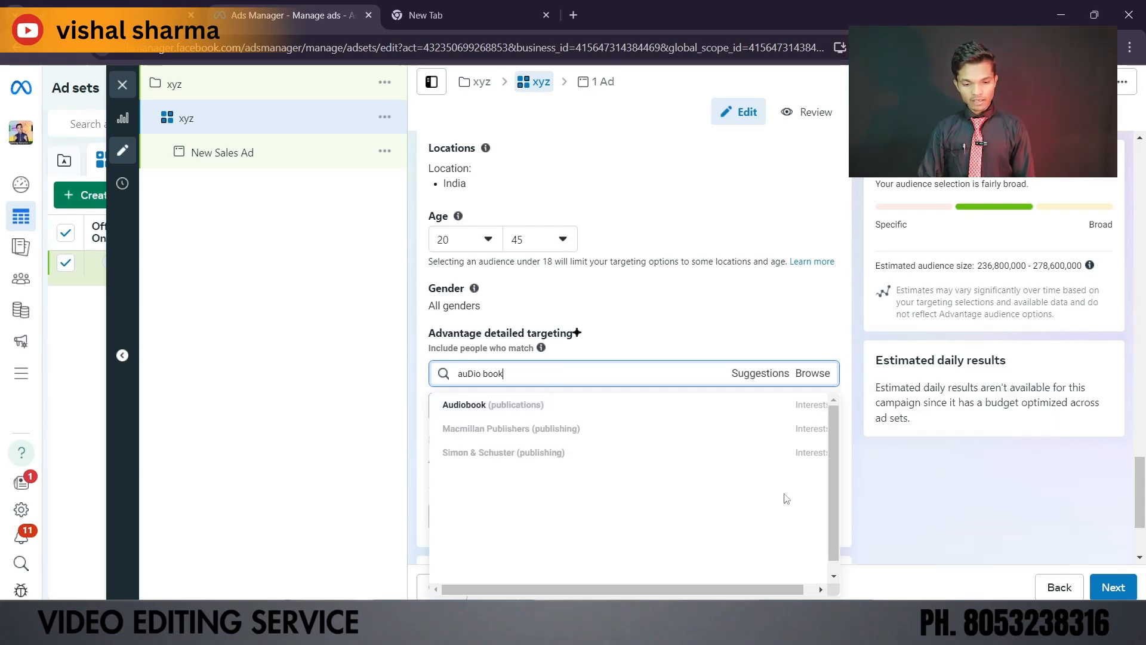
pyautogui.click(515, 404)
# Narrow the detailed targeting so people must also match the Engaged Shoppers purchase behavior.
pyautogui.scroll(-3, 537, 394)
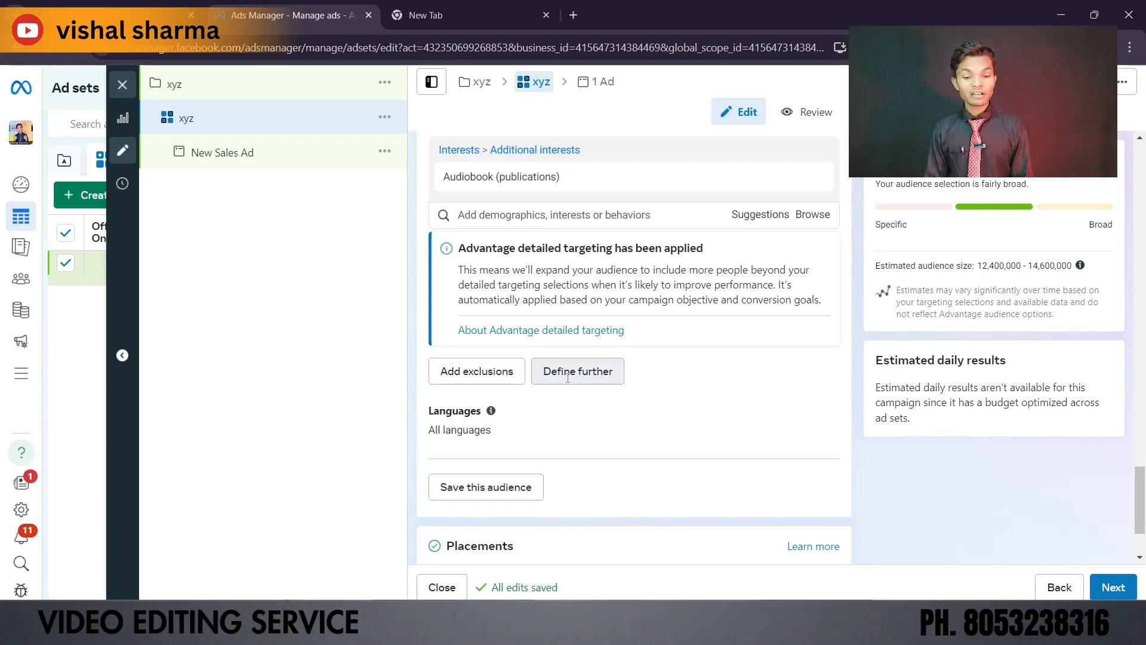
pyautogui.click(568, 381)
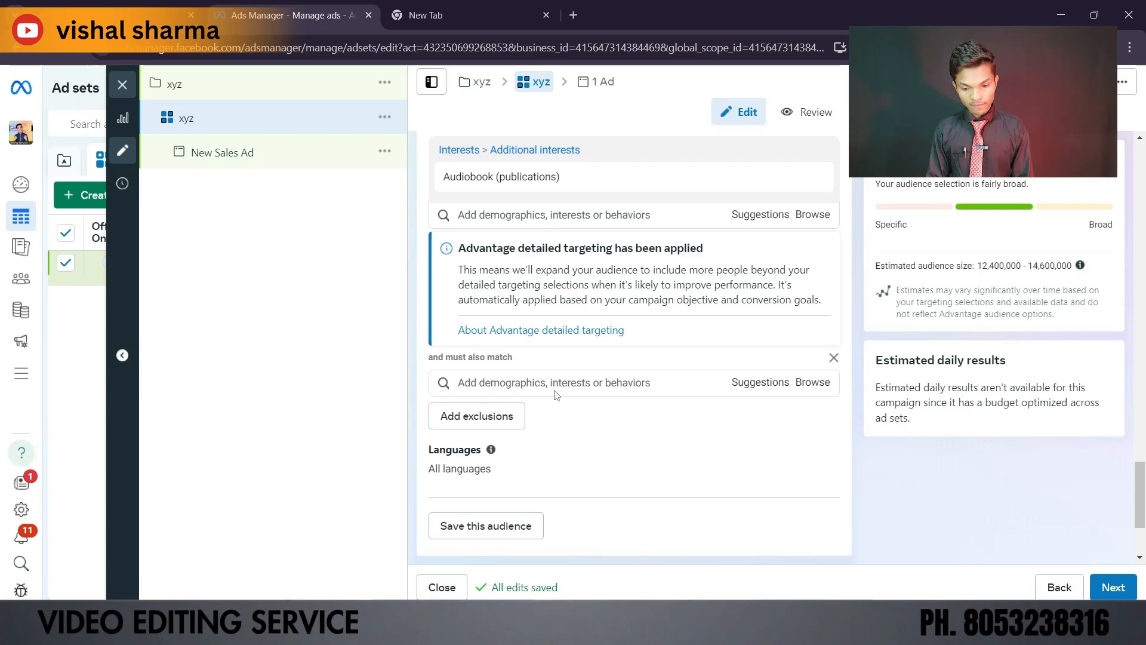
pyautogui.click(569, 381)
pyautogui.write('enag')
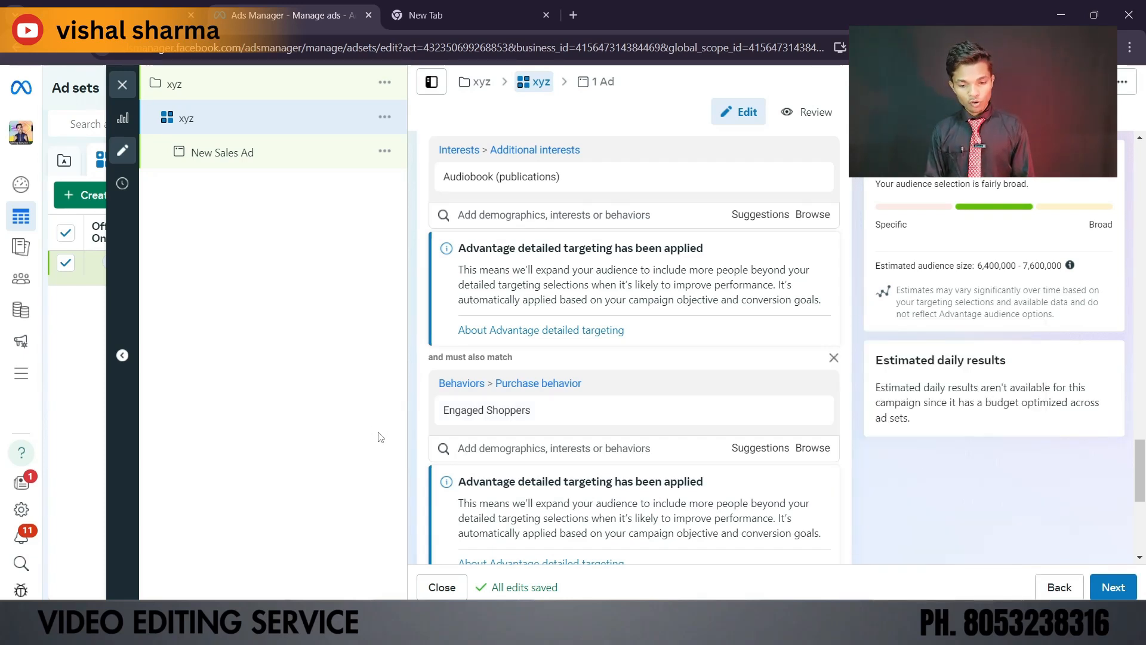
# Duplicate the xyz ad set once within its original campaign.
pyautogui.scroll(-1, 765, 448)
pyautogui.scroll(-5, 764, 449)
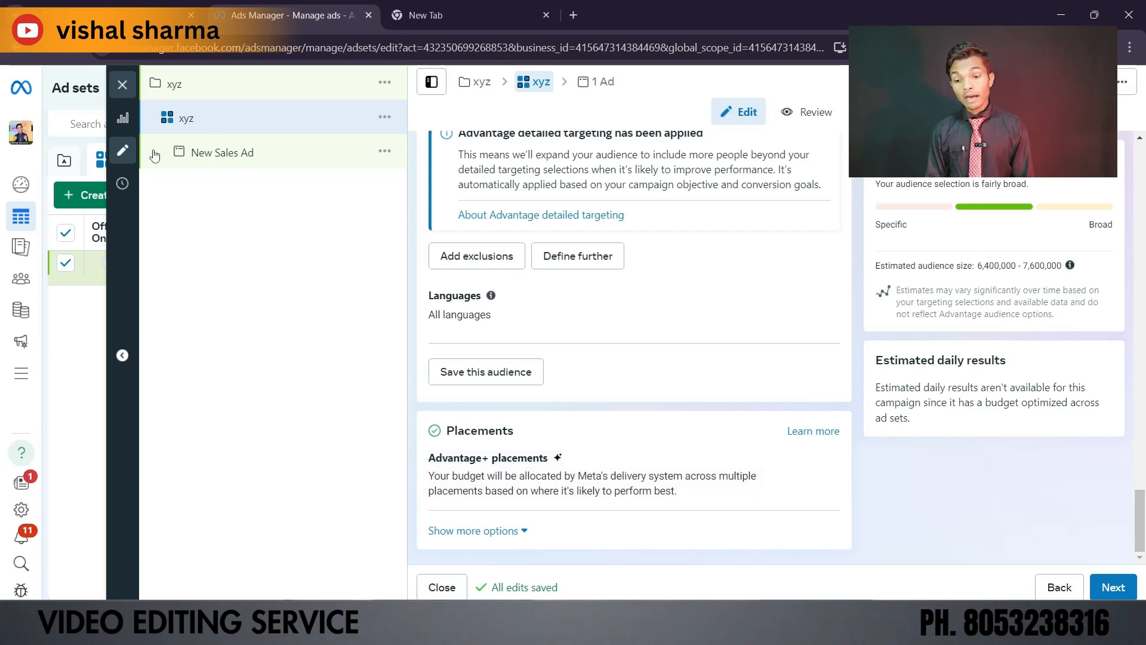
pyautogui.click(384, 118)
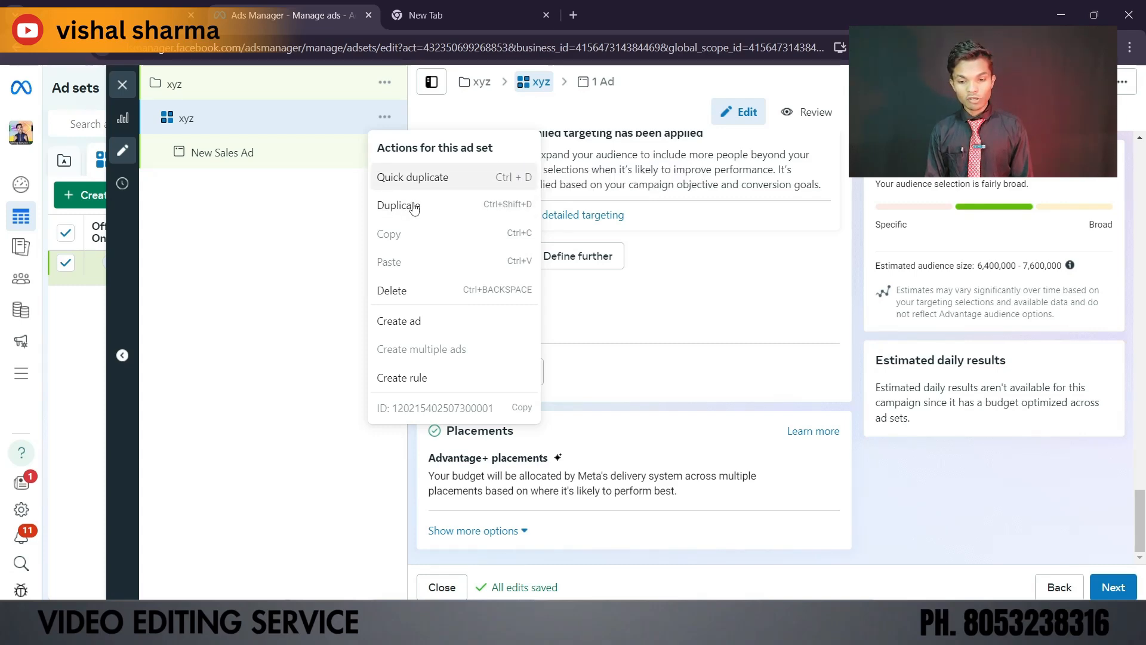
pyautogui.click(412, 205)
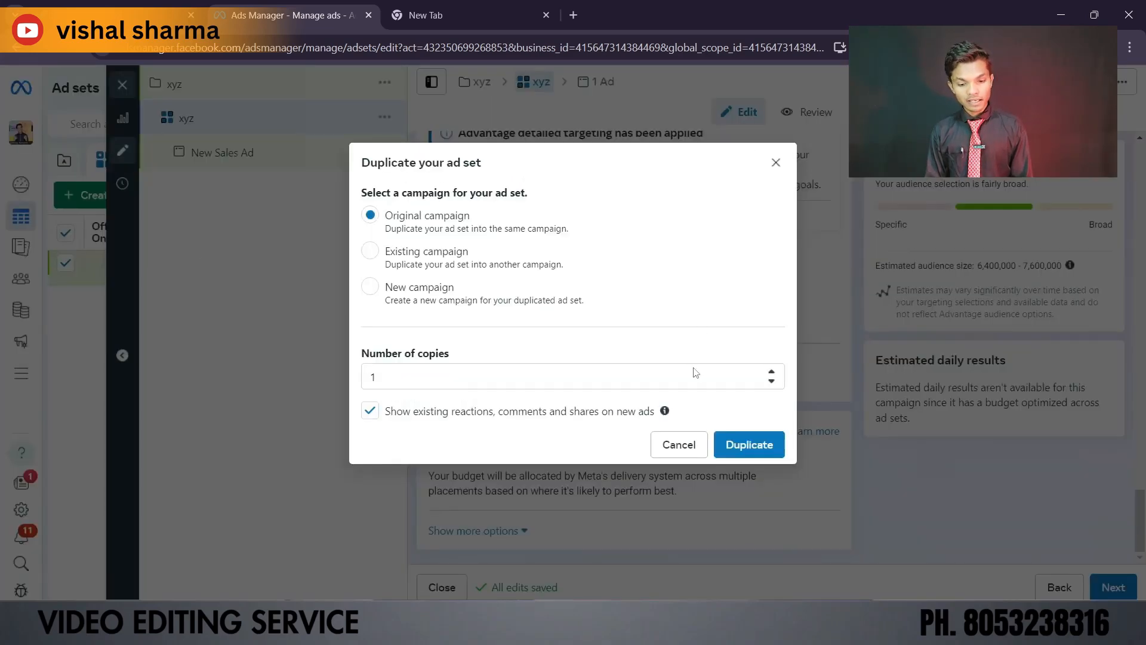
pyautogui.click(734, 442)
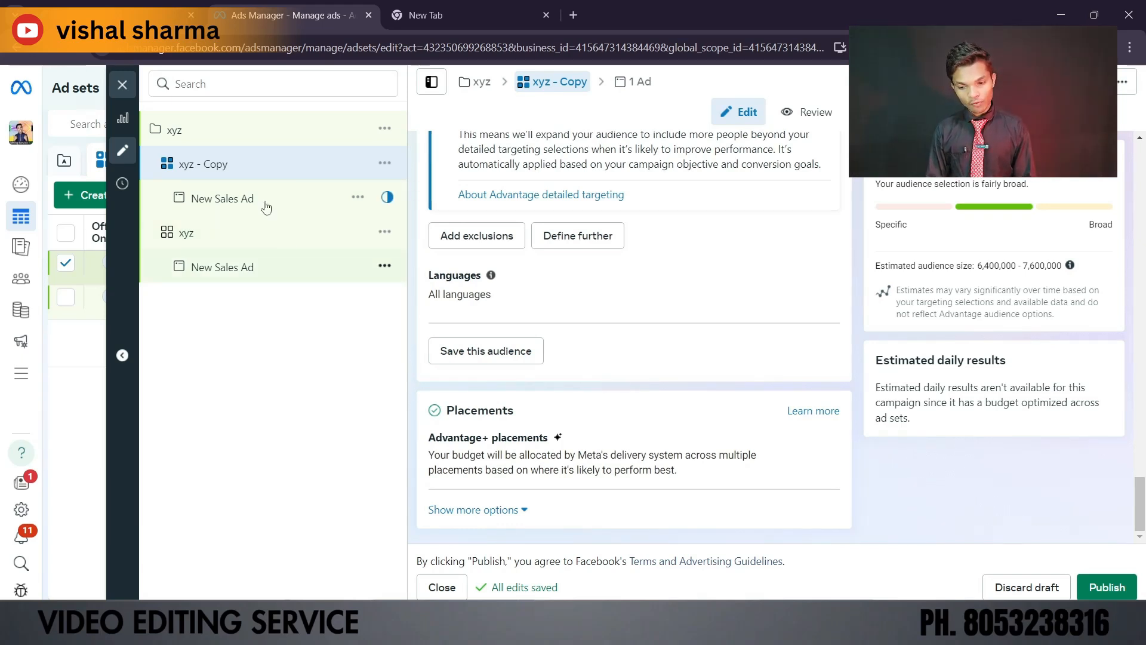
# Open the New Sales Ad under the xyz - Copy ad set and review its identity, format, ad sources and available catalogs.
pyautogui.click(323, 203)
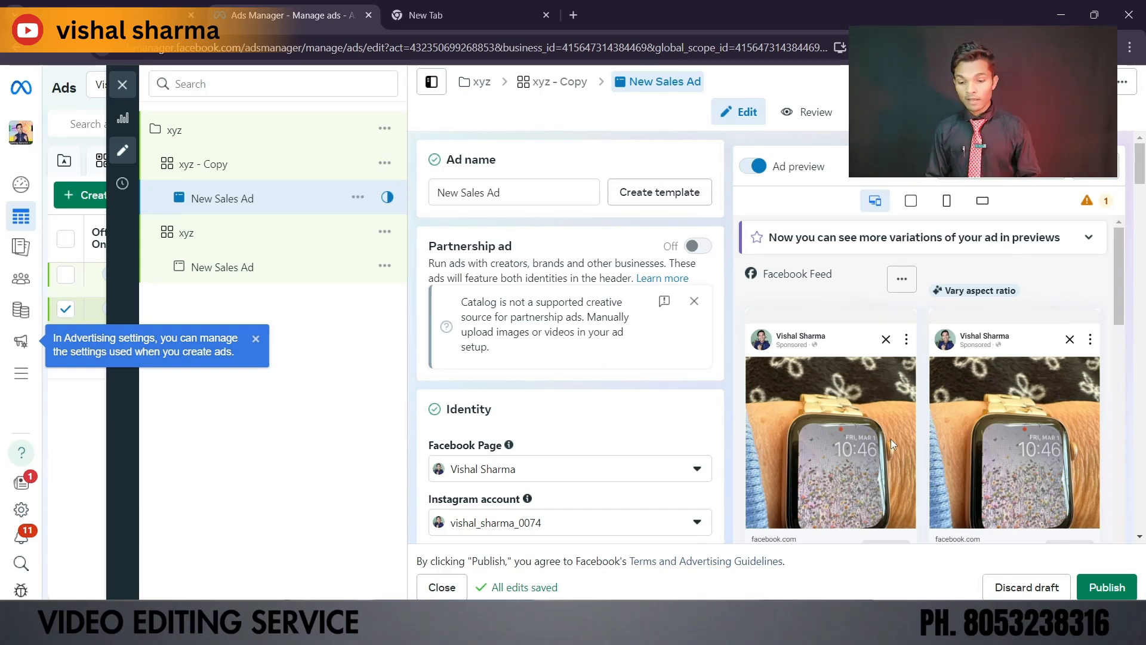
pyautogui.scroll(-1, 630, 391)
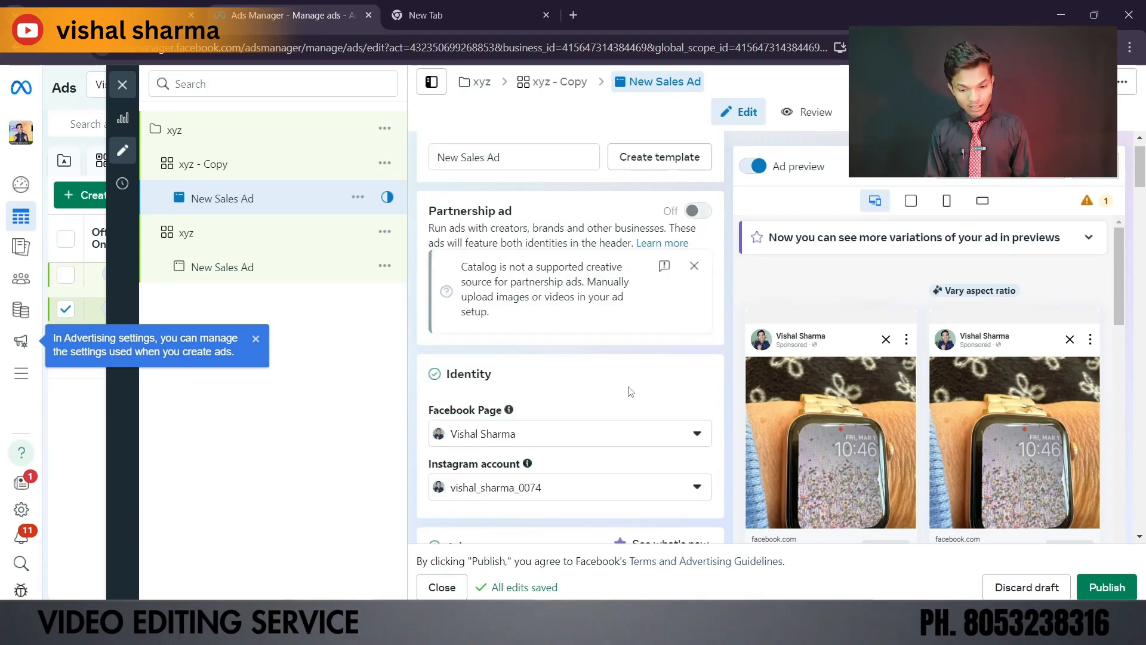
pyautogui.scroll(-10, 629, 391)
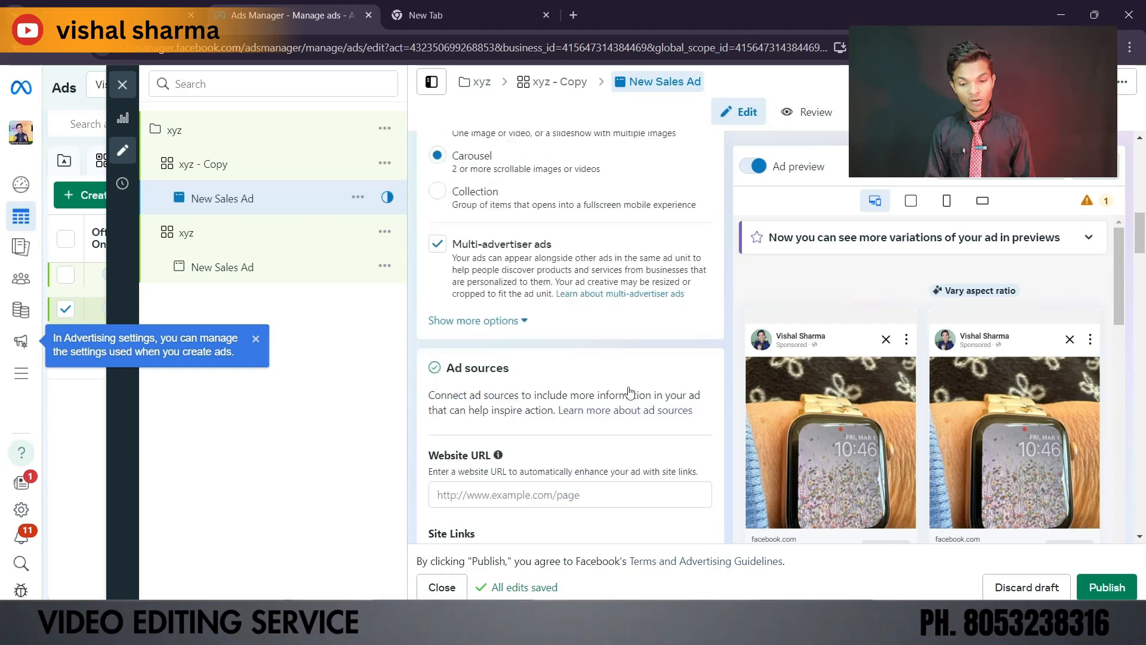
pyautogui.scroll(-3, 630, 391)
pyautogui.scroll(-7, 630, 391)
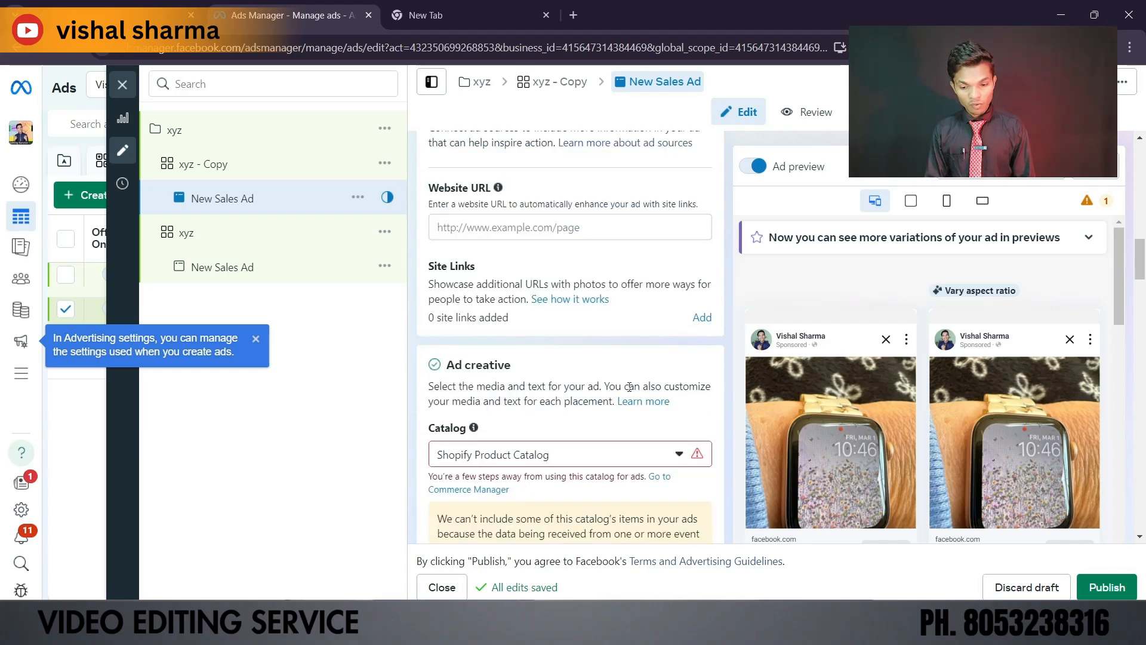
pyautogui.click(598, 314)
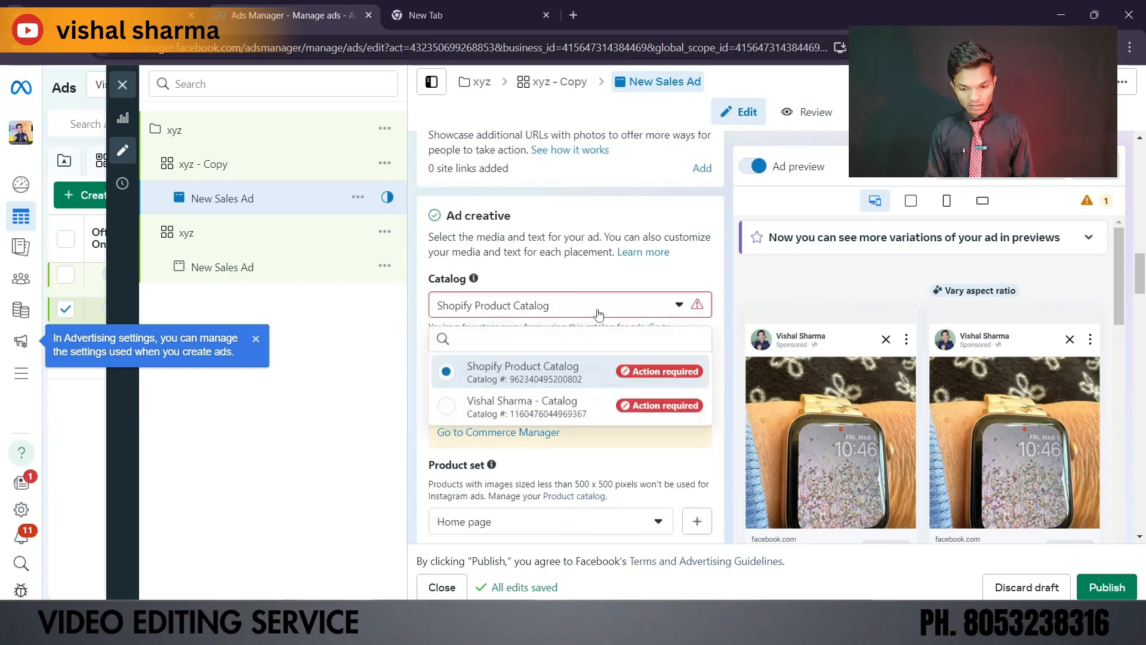
pyautogui.click(597, 315)
# Examine the ad's product set, carousel cards, creative tools, text, call to action, promo code and Advantage+ creative settings.
pyautogui.scroll(-5, 598, 394)
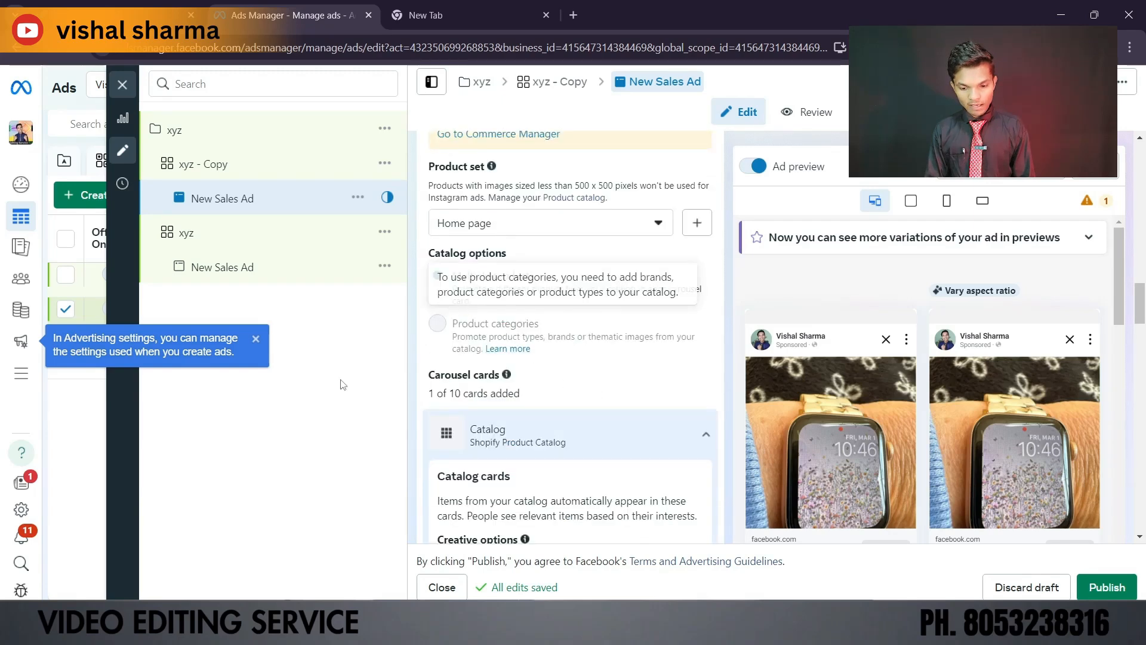
pyautogui.scroll(-3, 541, 422)
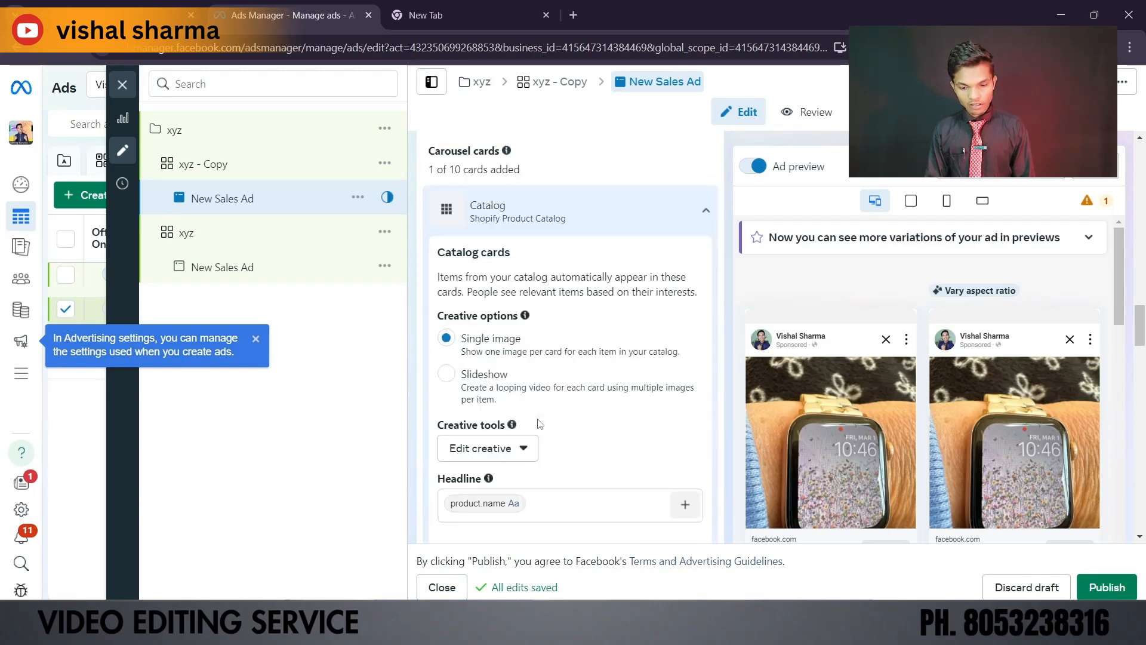
pyautogui.click(518, 456)
pyautogui.click(422, 401)
pyautogui.scroll(-5, 502, 408)
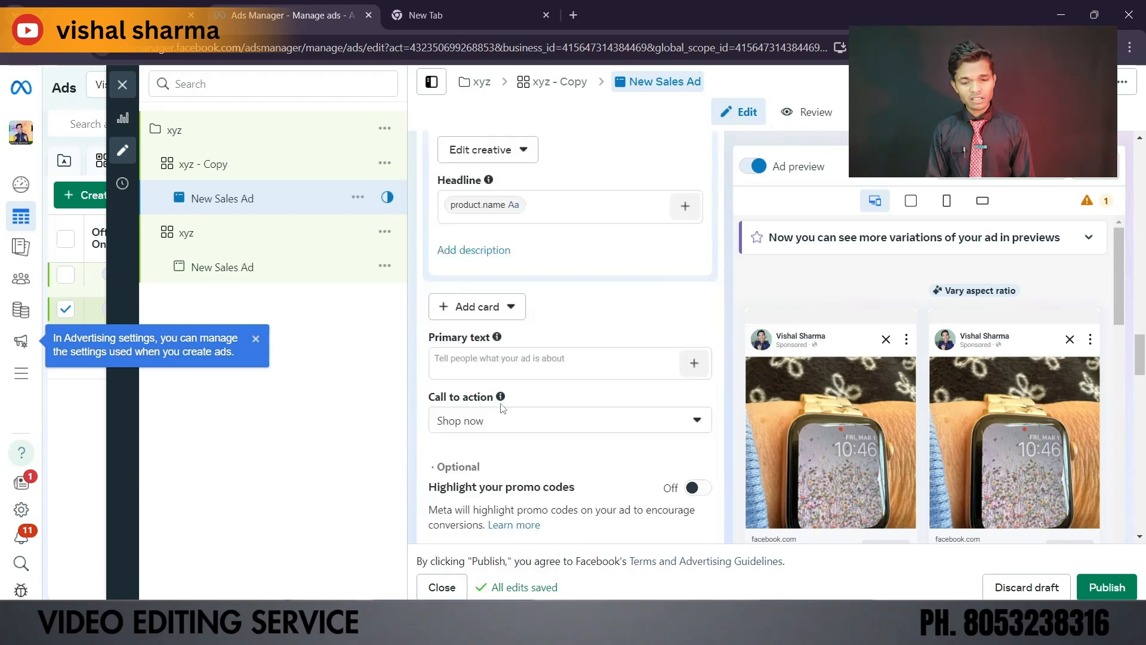
pyautogui.scroll(-5, 502, 409)
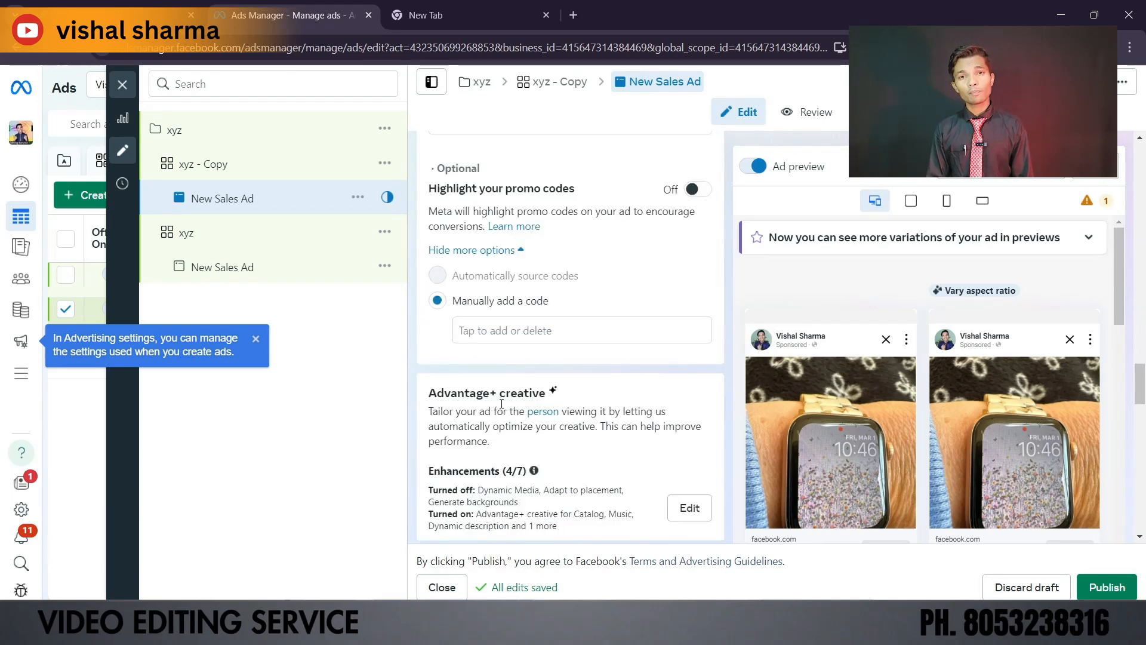